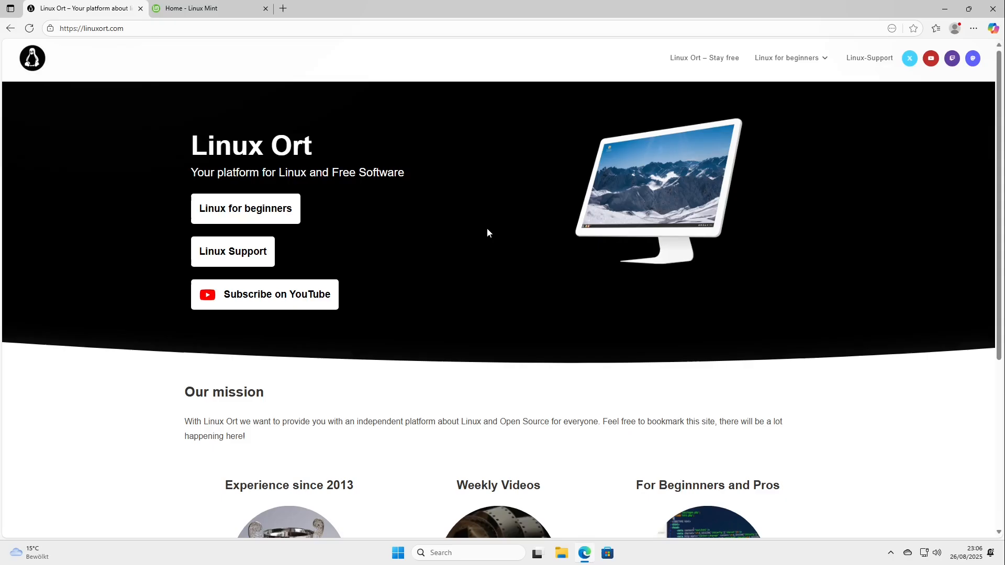
pyautogui.middleClick(281, 295)
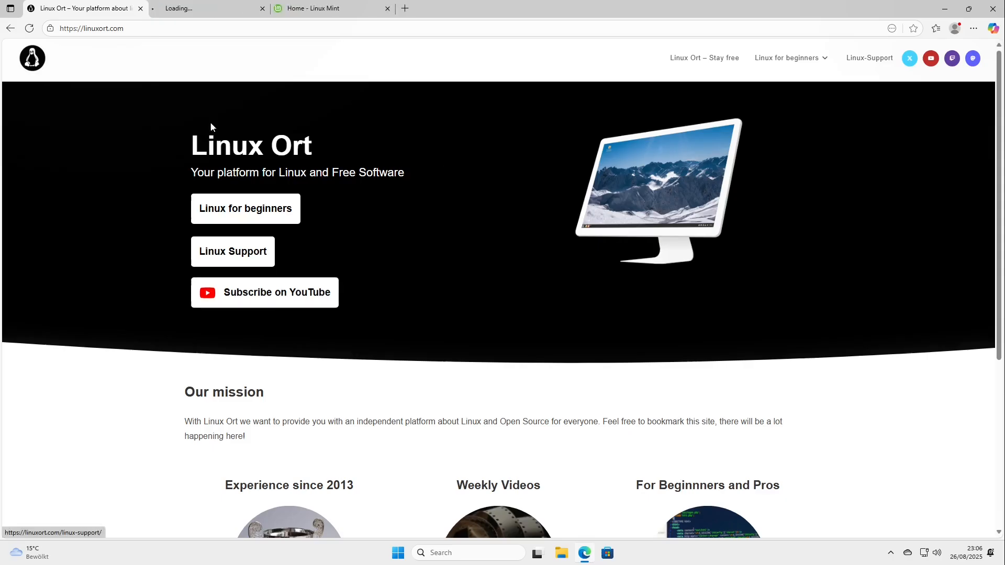
pyautogui.hotkey('ctrl', 'Tab')
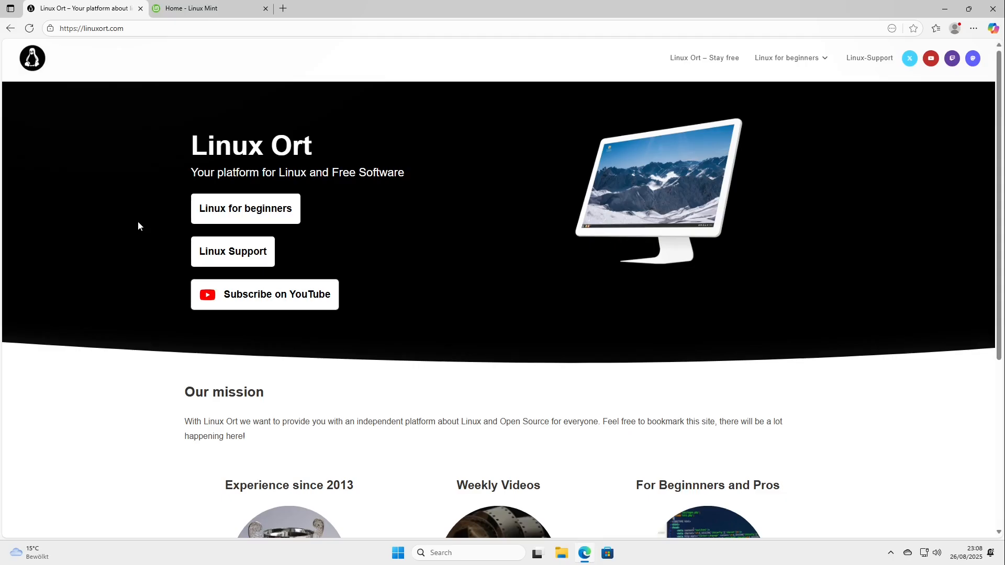
# Open the Linux Mint 22.1 Cinnamon Edition download page on the Linux Mint website.
pyautogui.click(203, 9)
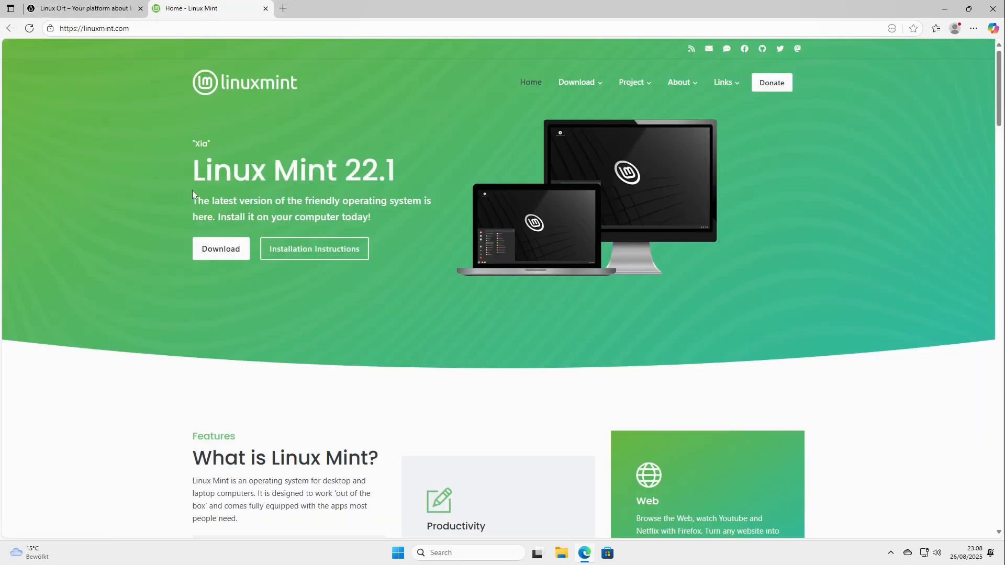
pyautogui.click(226, 250)
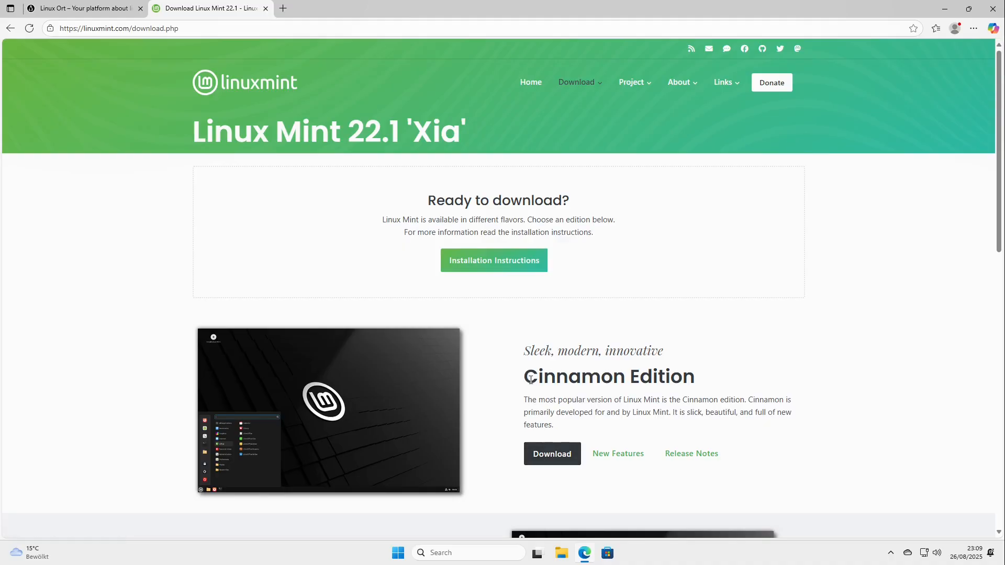
pyautogui.moveTo(525, 378); pyautogui.dragTo(677, 383)
pyautogui.click(553, 452)
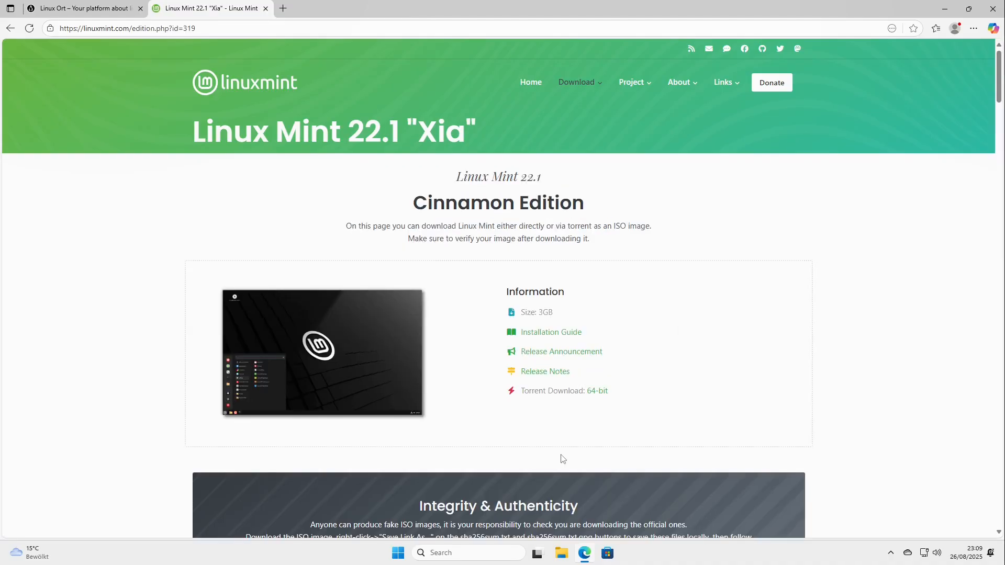
# Start downloading the Linux Mint Cinnamon ISO from the Webworld mirror in Ireland and dismiss the download list.
pyautogui.scroll(-1, 476, 417)
pyautogui.scroll(-15, 476, 417)
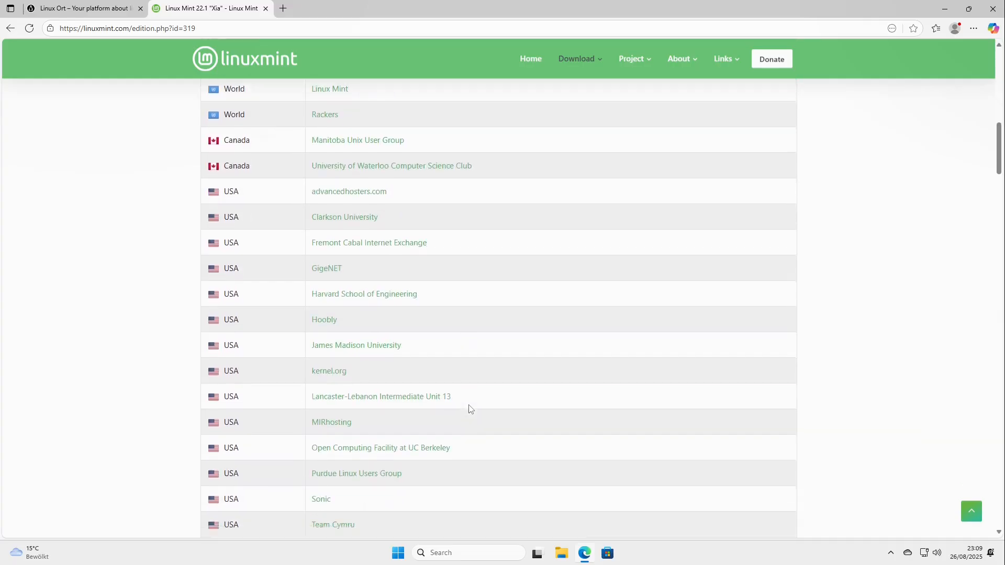
pyautogui.scroll(-12, 376, 343)
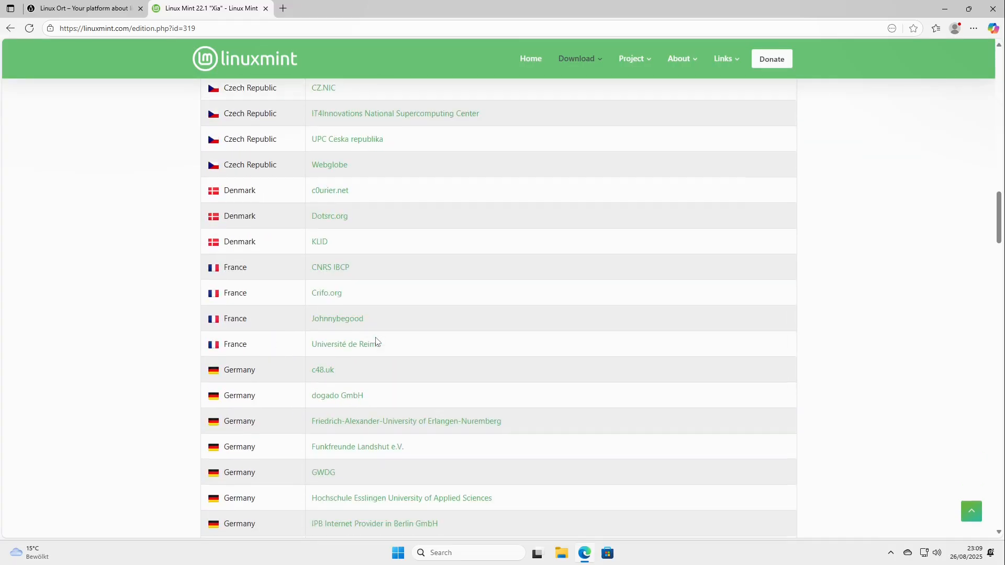
pyautogui.scroll(-5, 375, 341)
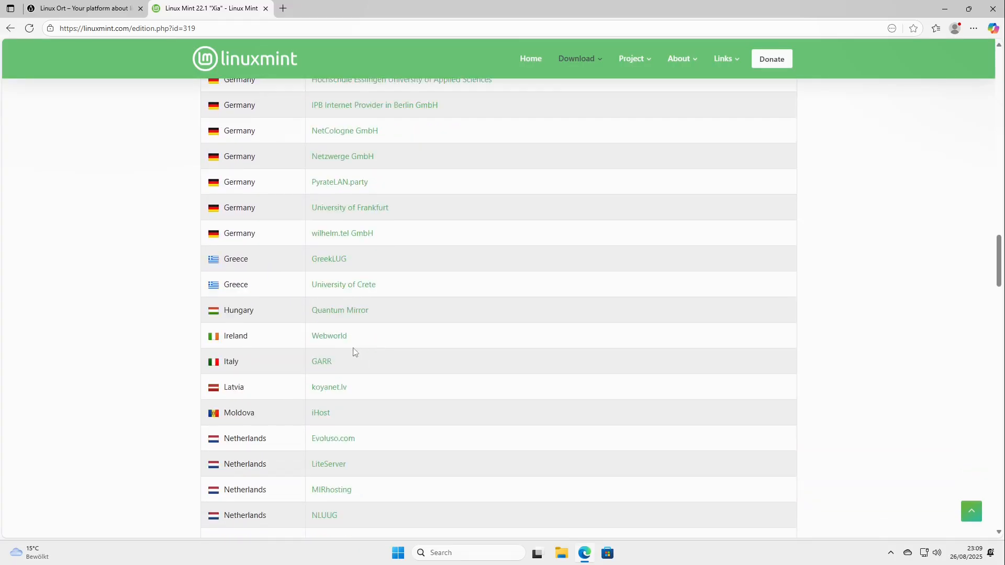
pyautogui.click(328, 340)
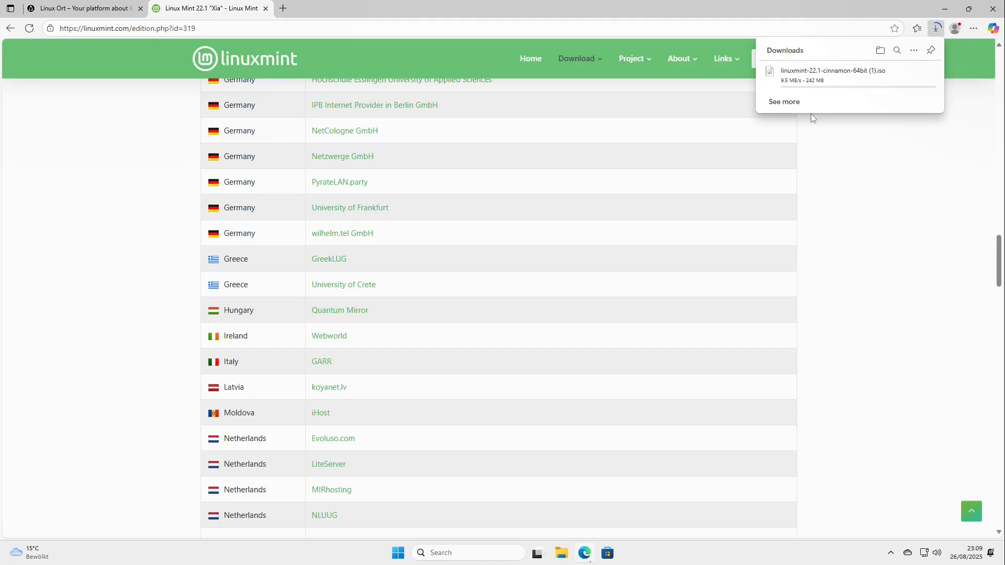
pyautogui.click(852, 157)
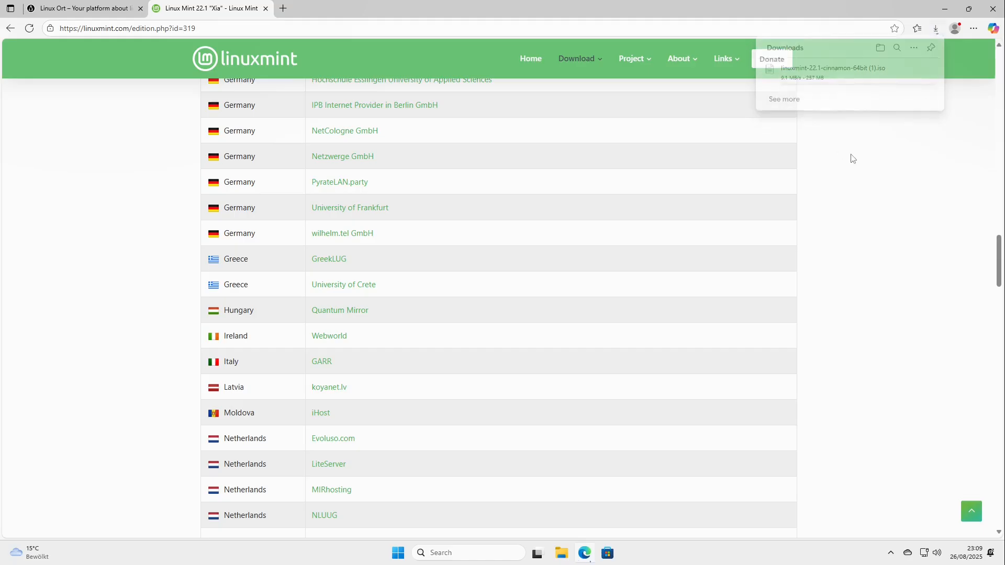
# Open etcher.balena.io in a new browser tab and download the Etcher installer for Windows (x86|x64).
pyautogui.click(283, 7)
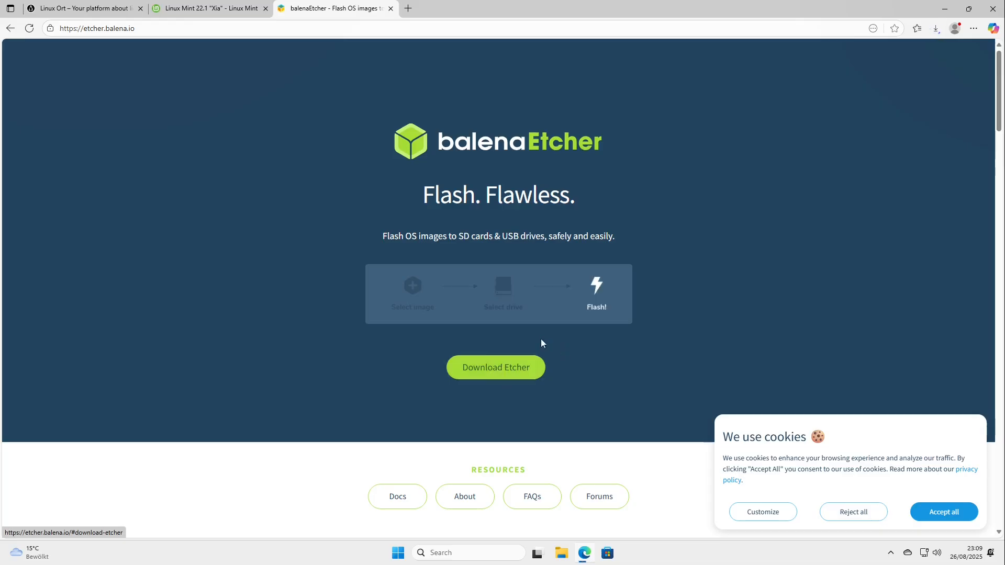
pyautogui.click(478, 369)
pyautogui.click(479, 370)
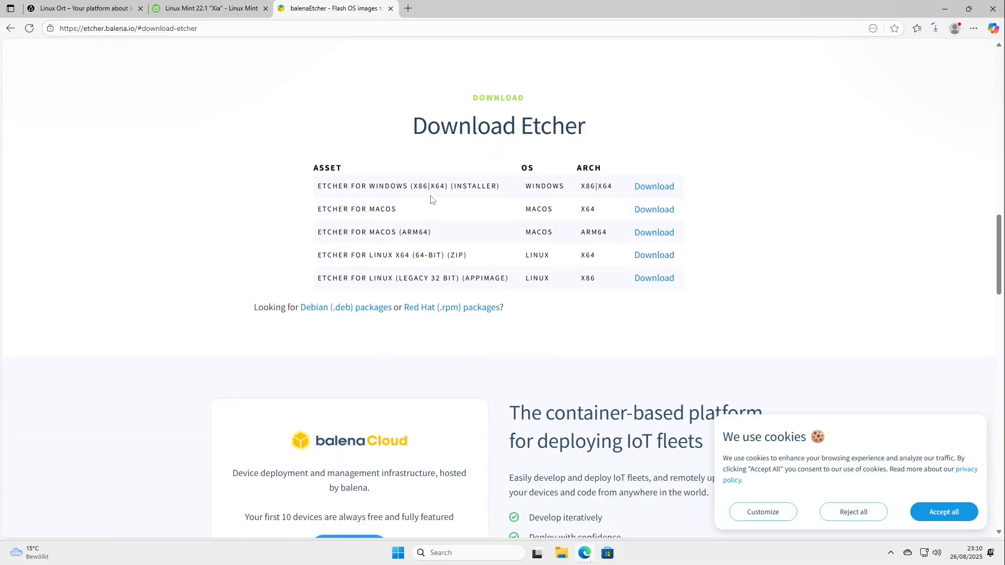
pyautogui.moveTo(317, 186); pyautogui.dragTo(480, 184)
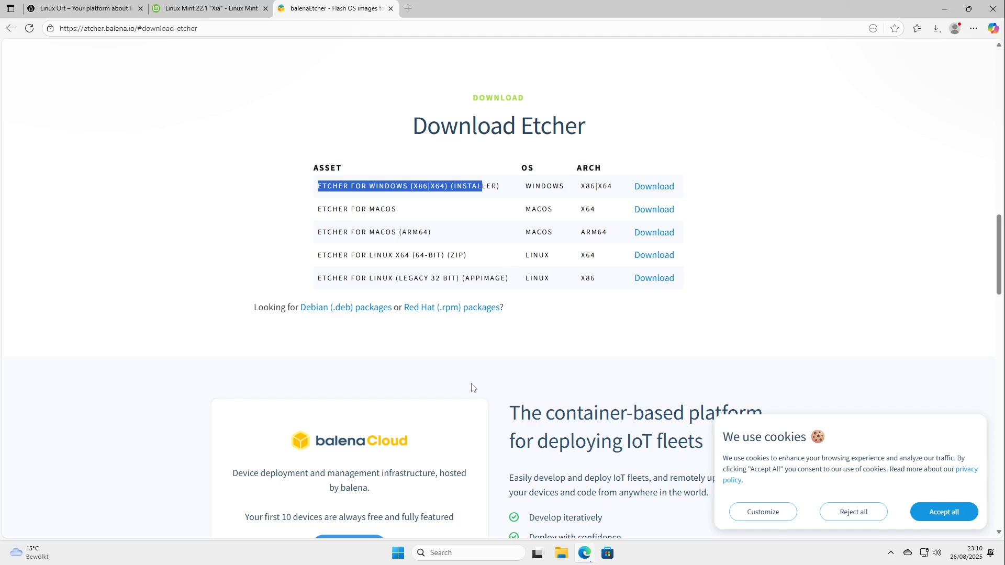
pyautogui.click(653, 187)
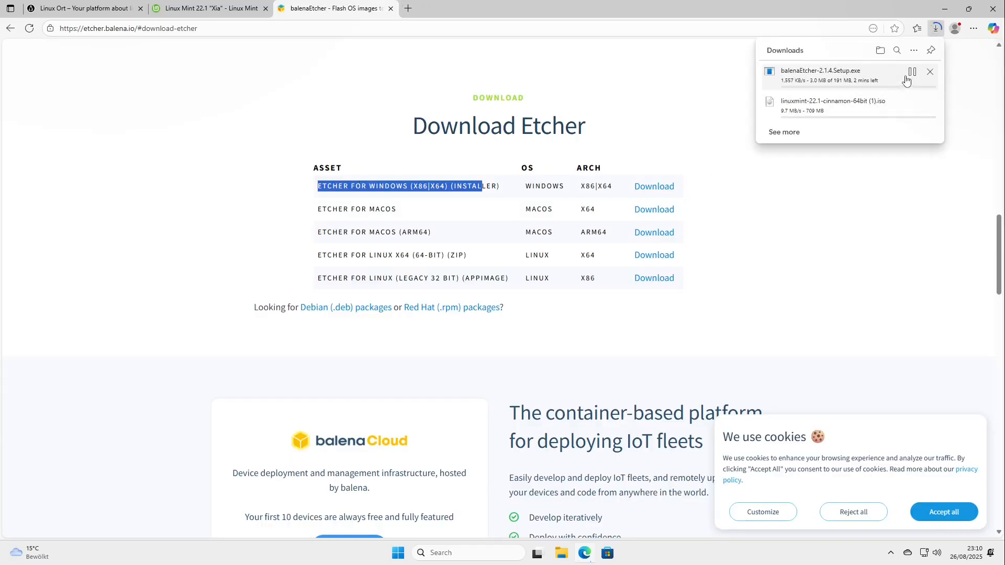
# Minimise the browser, search Windows for the hard disk partition tool, and open Disk Management maximised.
pyautogui.click(945, 10)
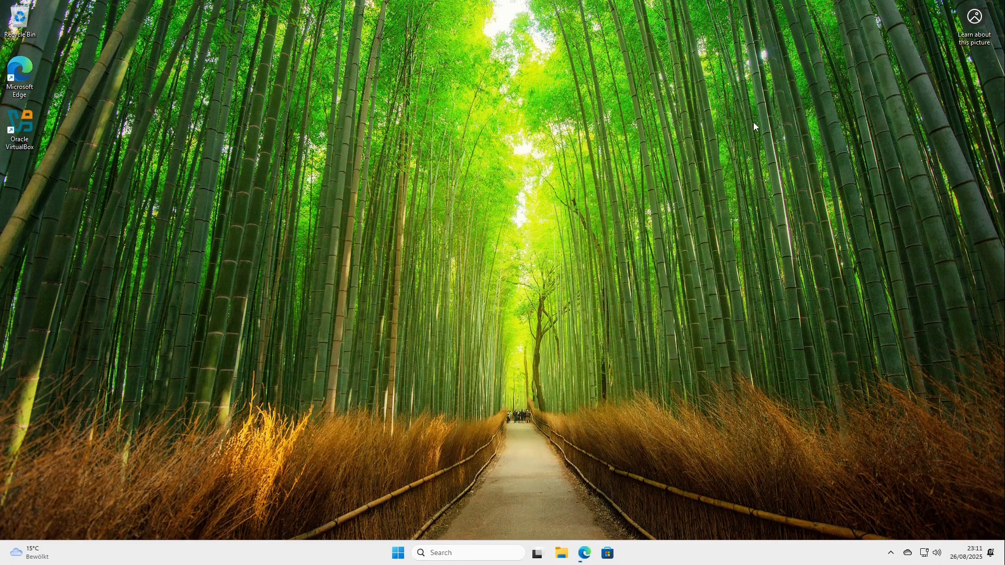
pyautogui.click(429, 553)
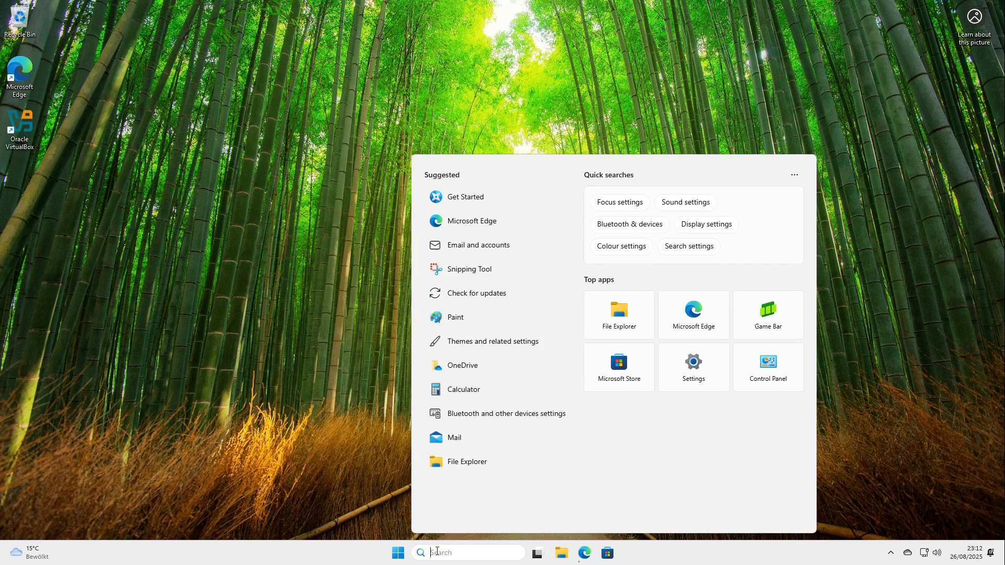
pyautogui.write('partiti')
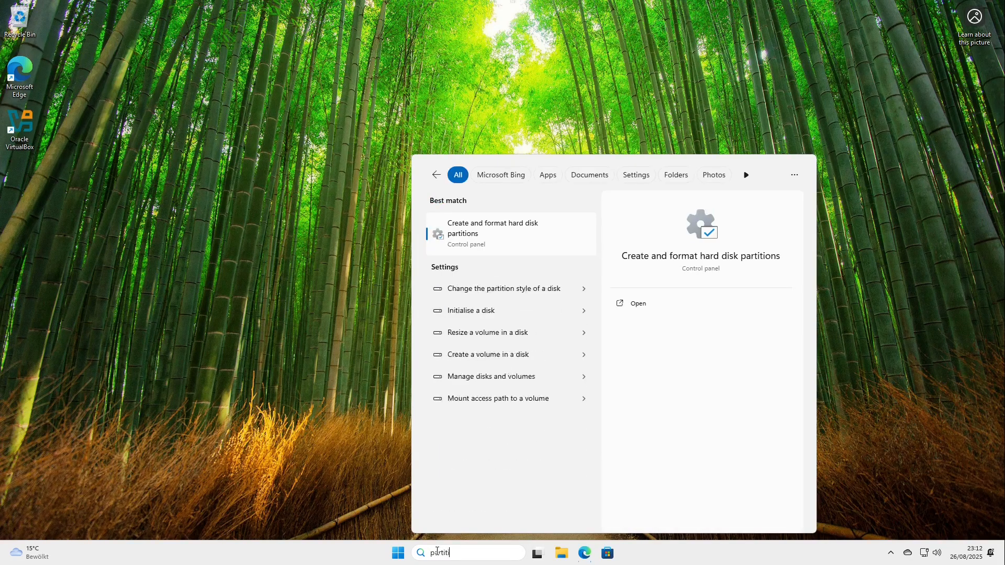
pyautogui.click(495, 239)
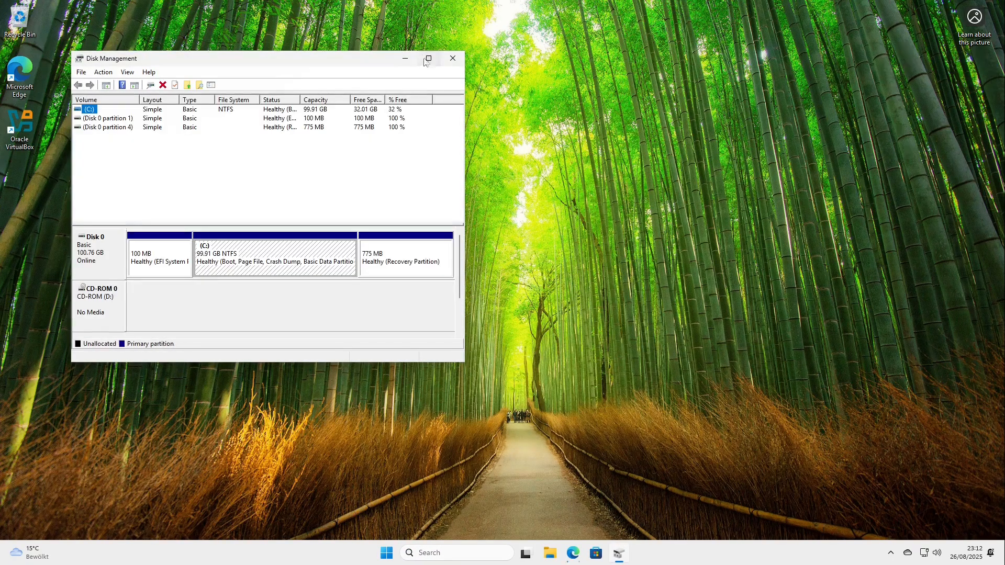
pyautogui.click(426, 60)
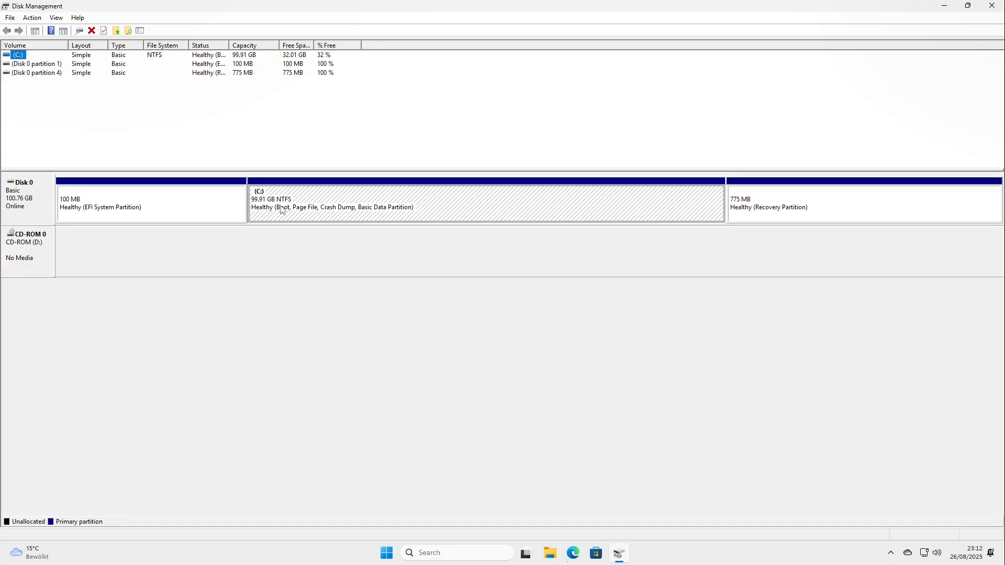
# Check the Shrink Volume options for the C: partition without shrinking it, and close Disk Management.
pyautogui.rightClick(312, 206)
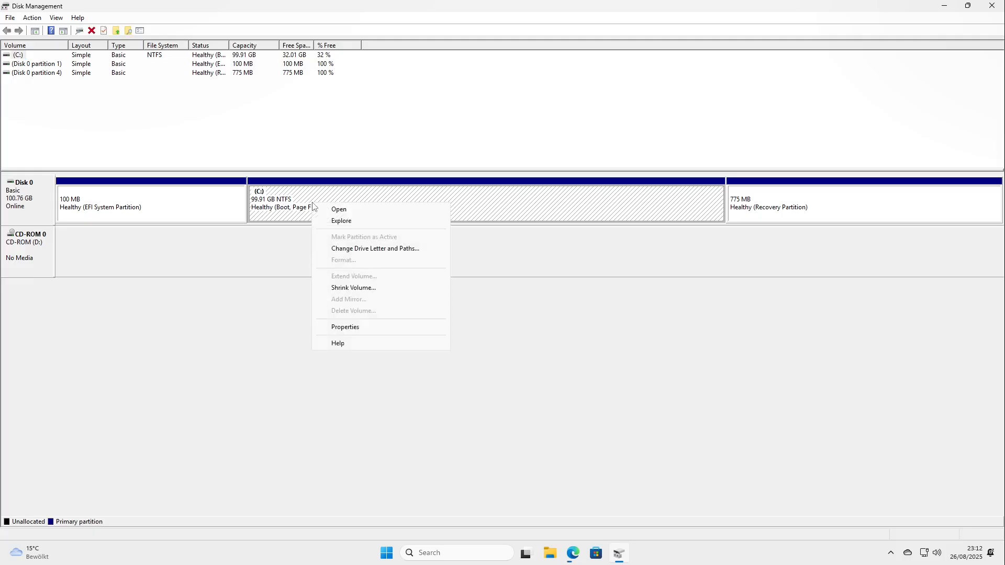
pyautogui.click(375, 289)
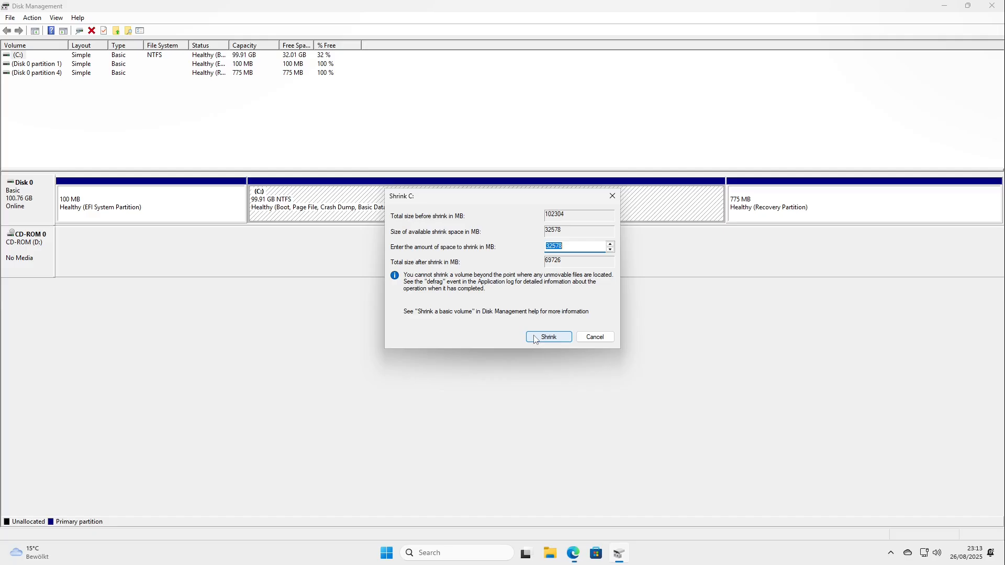
pyautogui.click(595, 337)
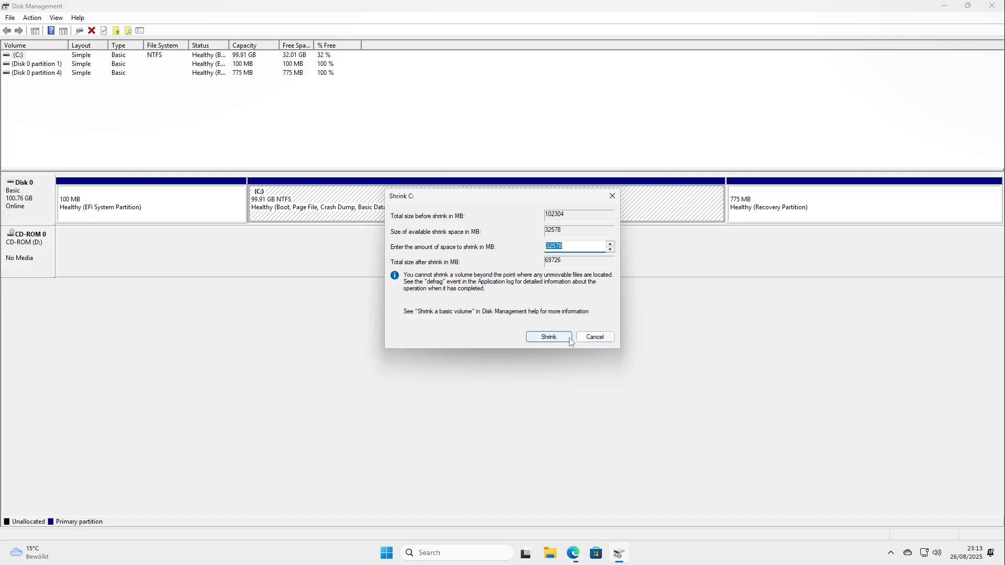
pyautogui.click(992, 5)
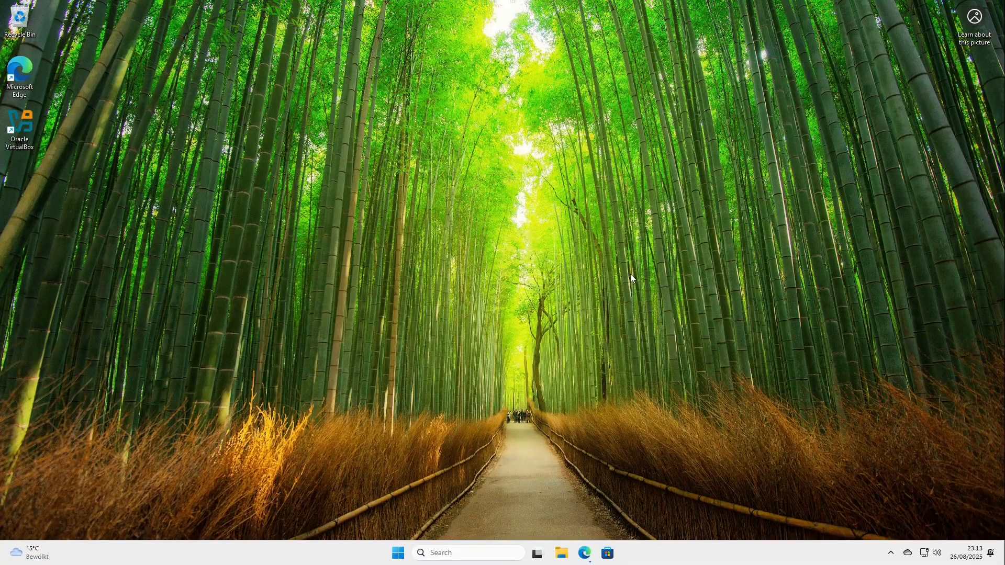
# Return to Microsoft Edge, cancel the running Linux Mint ISO download, and launch balenaEtcher-2.1.4.Setup.exe.
pyautogui.click(585, 553)
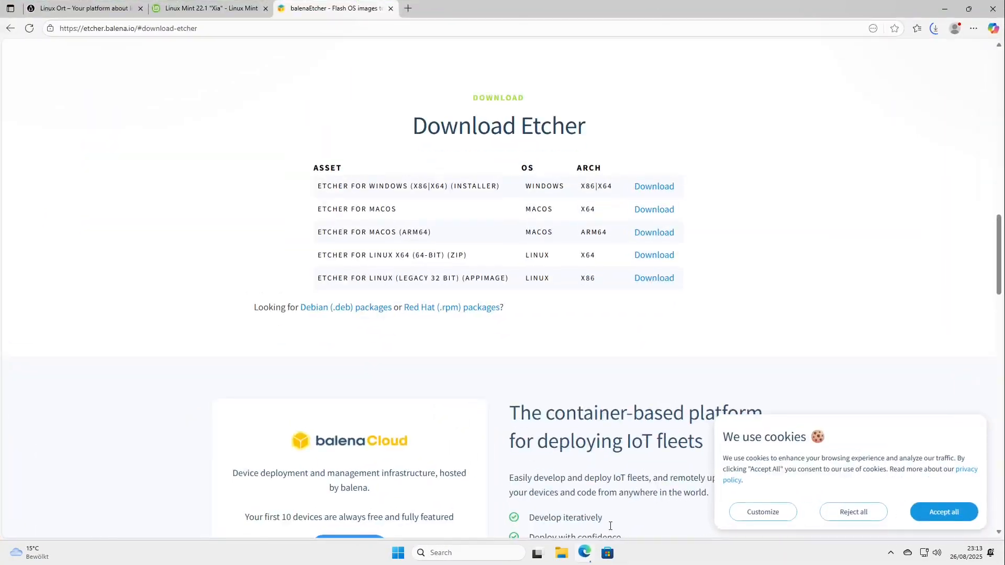
pyautogui.click(935, 27)
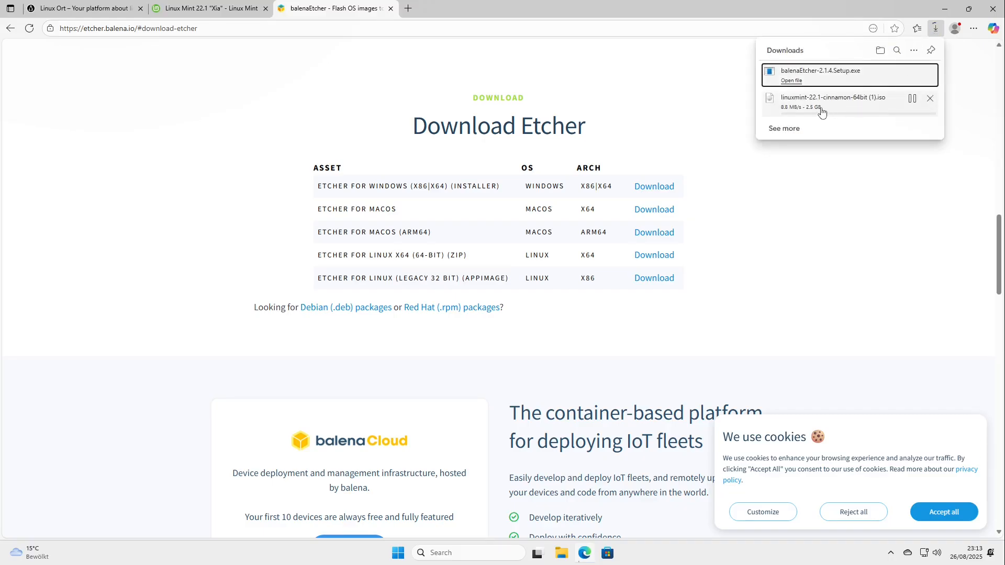
pyautogui.click(930, 98)
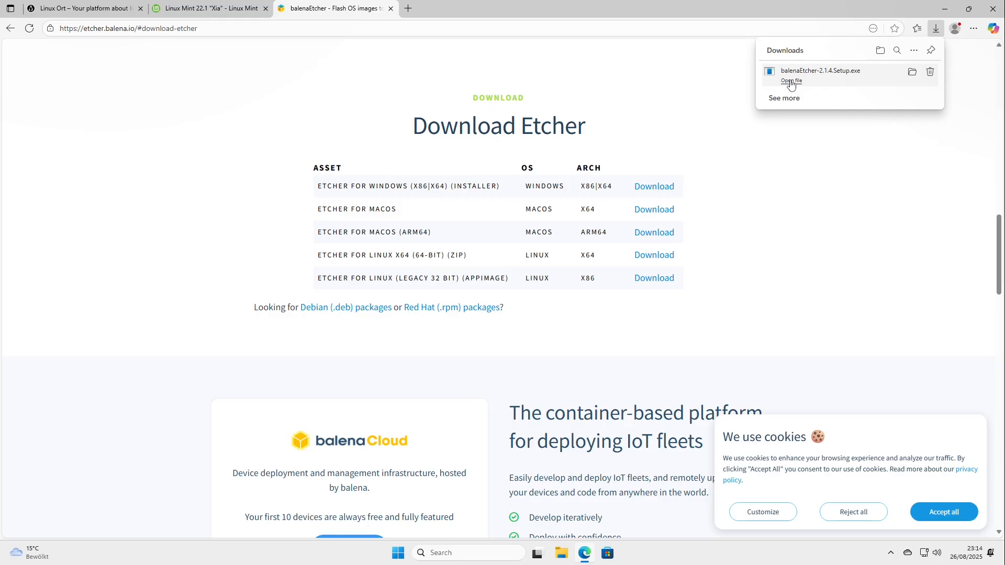
pyautogui.click(791, 80)
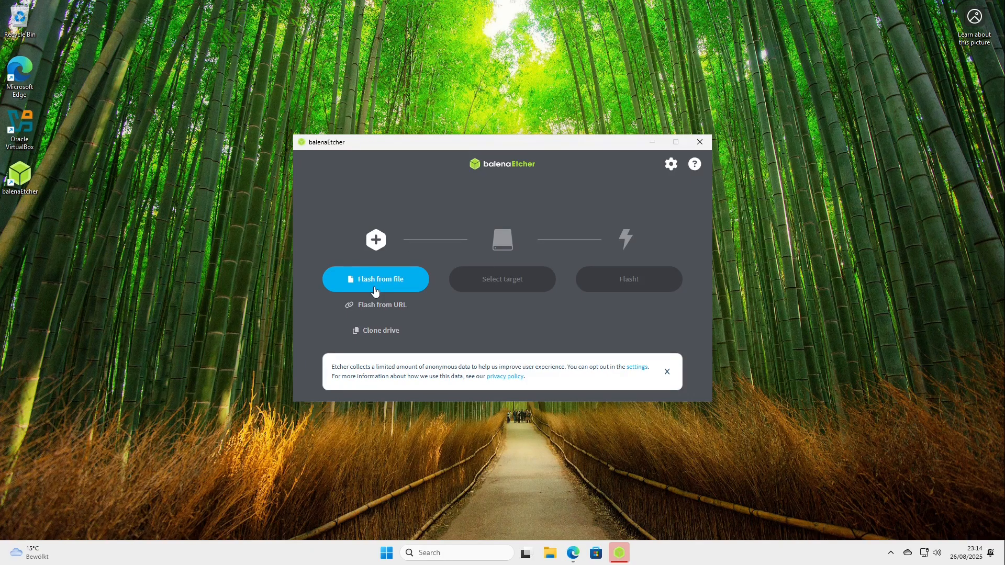
# Load the linuxmint-22.1-cinnamon-64bit image from the Downloads folder as the file to flash in balenaEtcher.
pyautogui.click(346, 276)
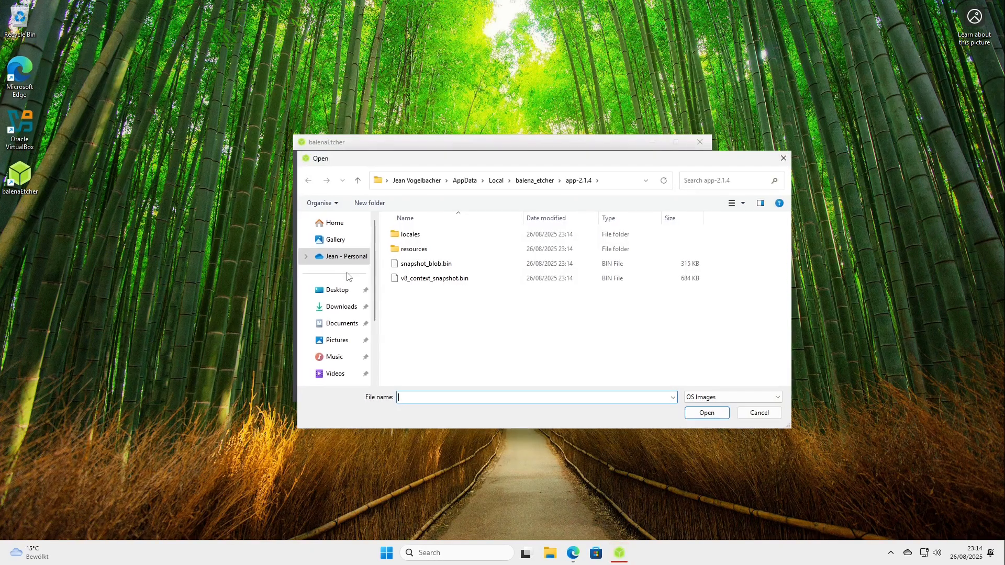
pyautogui.click(330, 309)
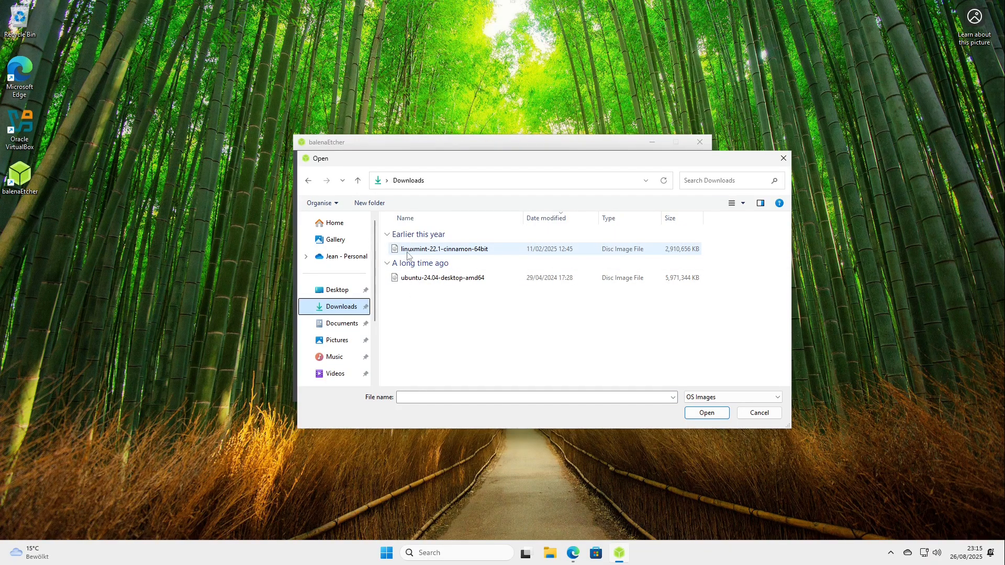
pyautogui.click(425, 252)
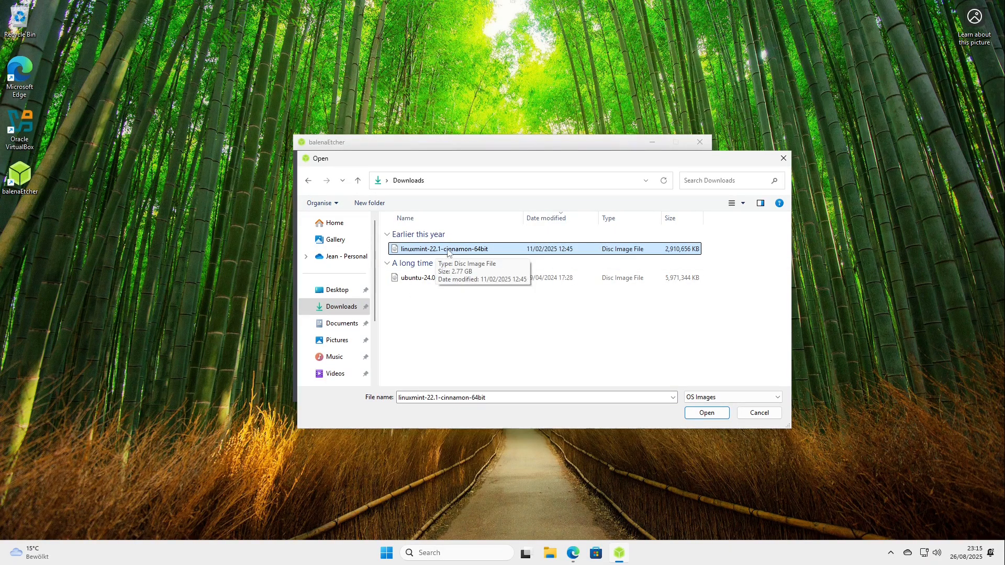
pyautogui.click(706, 412)
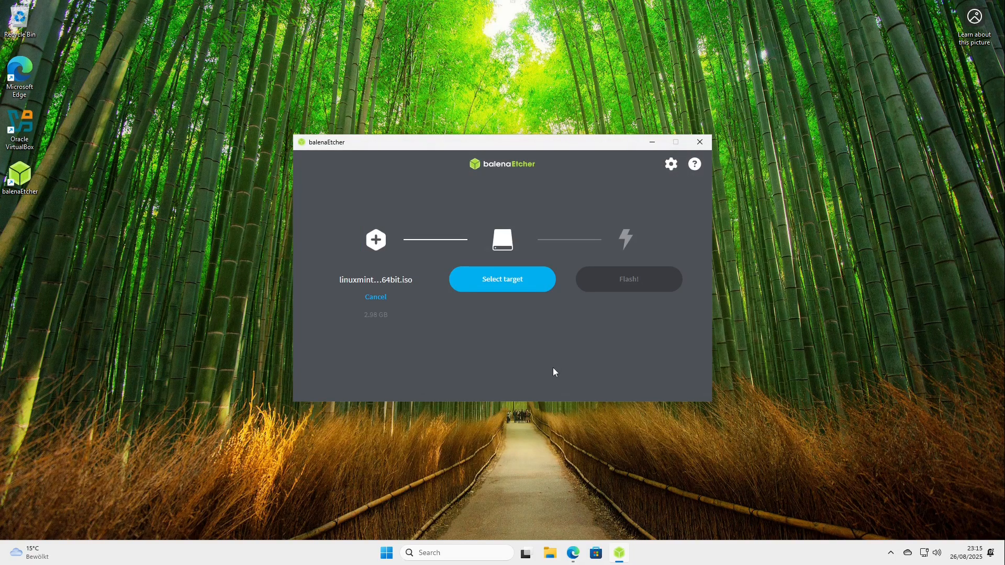
# Select the General UDisk USB Device (E:\) as the target and start flashing, allowing balena-etcher to make changes.
pyautogui.click(505, 283)
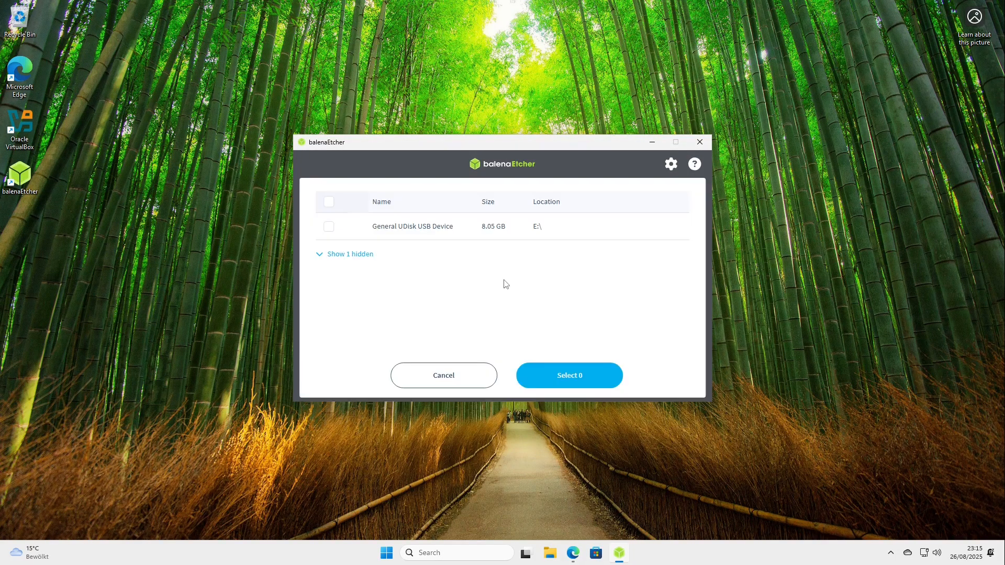
pyautogui.click(328, 227)
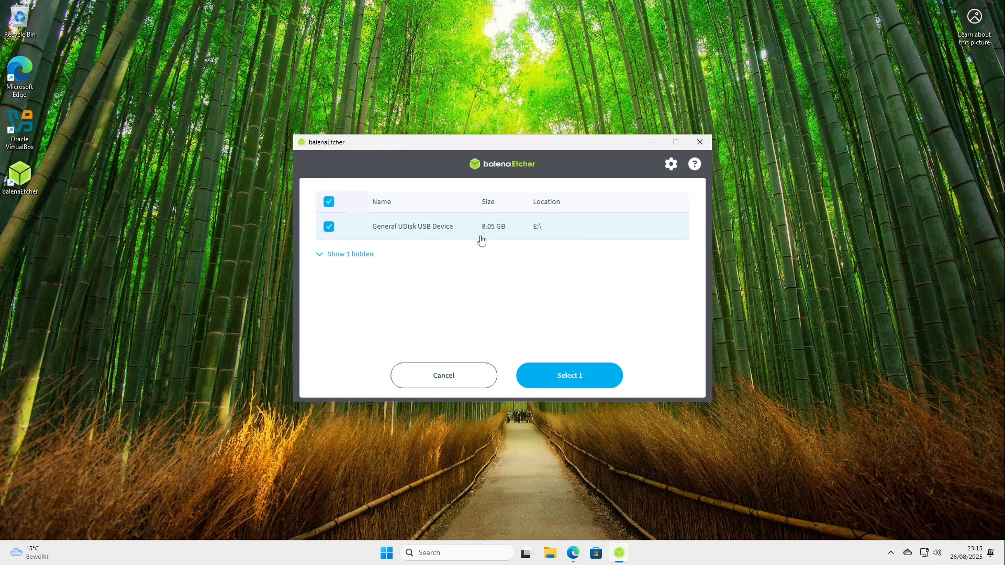
pyautogui.click(574, 378)
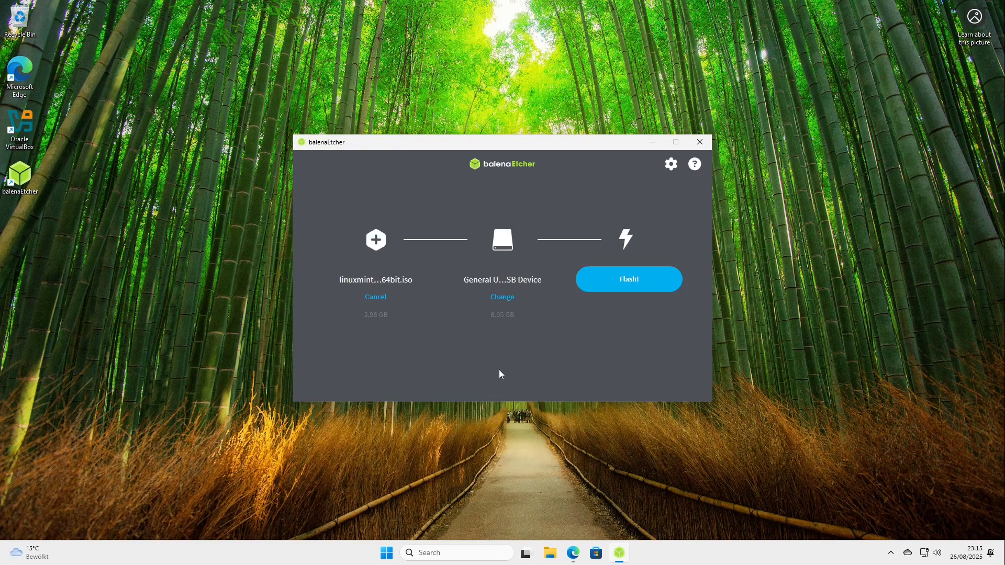
pyautogui.click(637, 283)
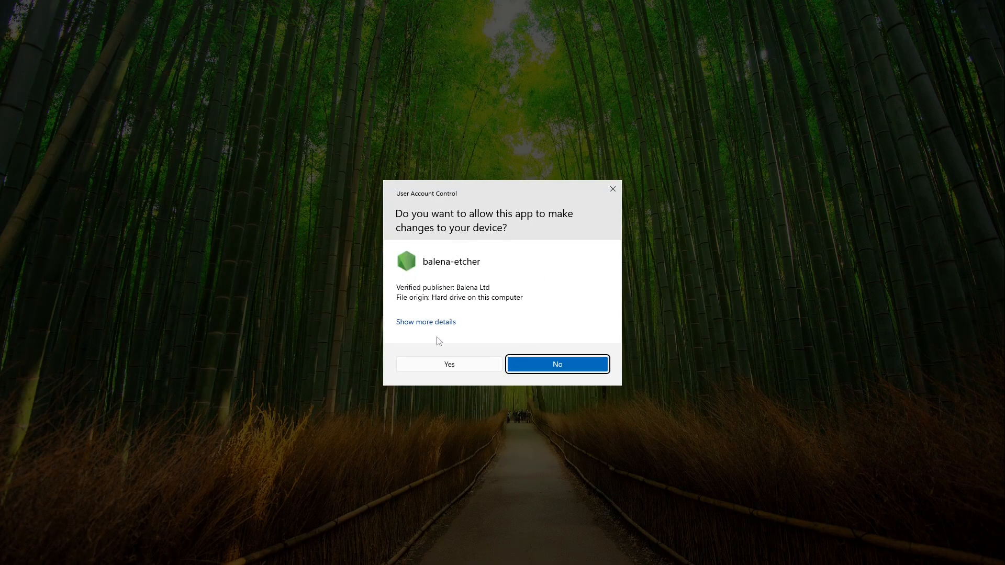
pyautogui.click(438, 366)
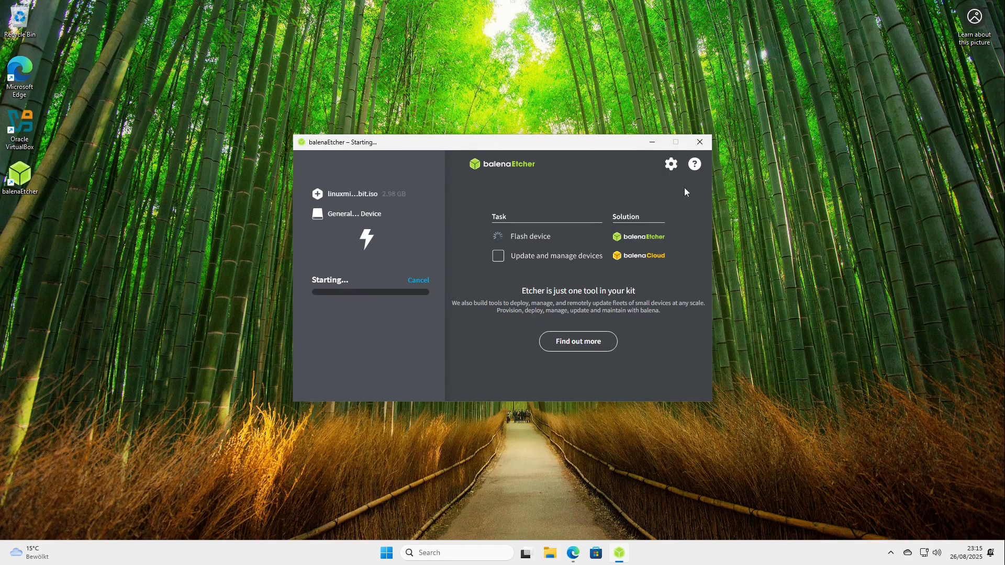
# Minimize balenaEtcher, return to Microsoft Edge, and search the web for "lenovo laptop" in a new tab.
pyautogui.click(652, 145)
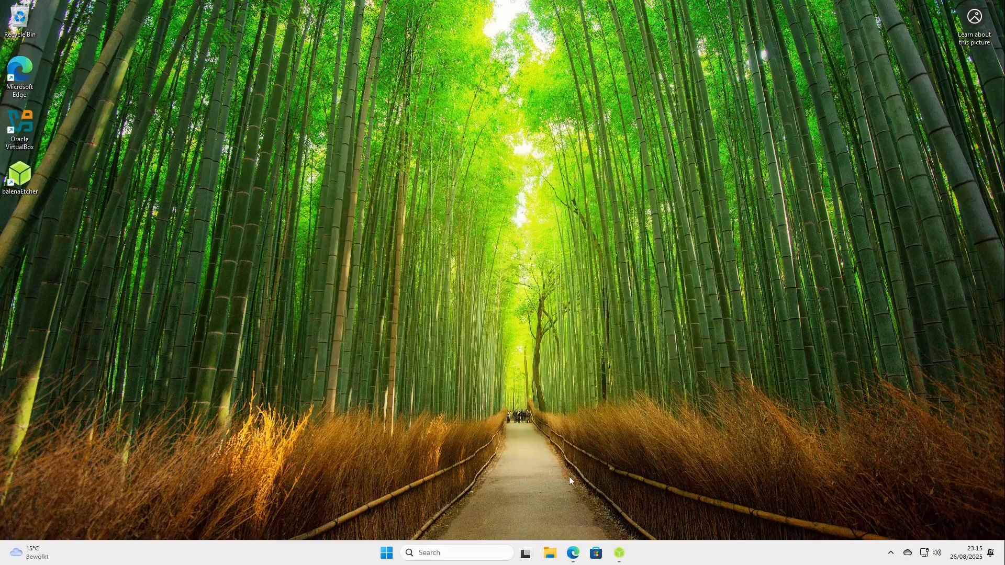
pyautogui.moveTo(573, 558)
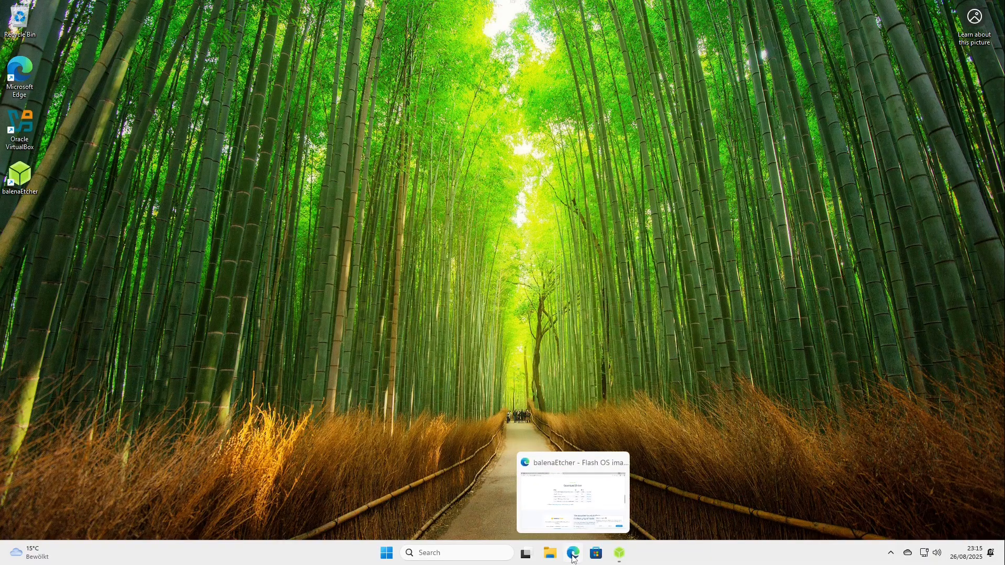
pyautogui.click(572, 557)
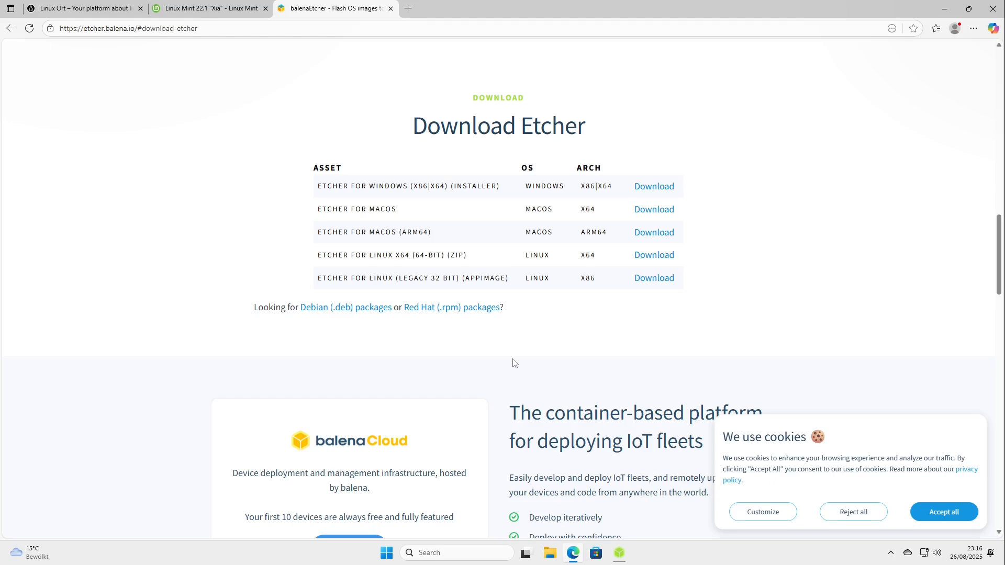
pyautogui.click(408, 8)
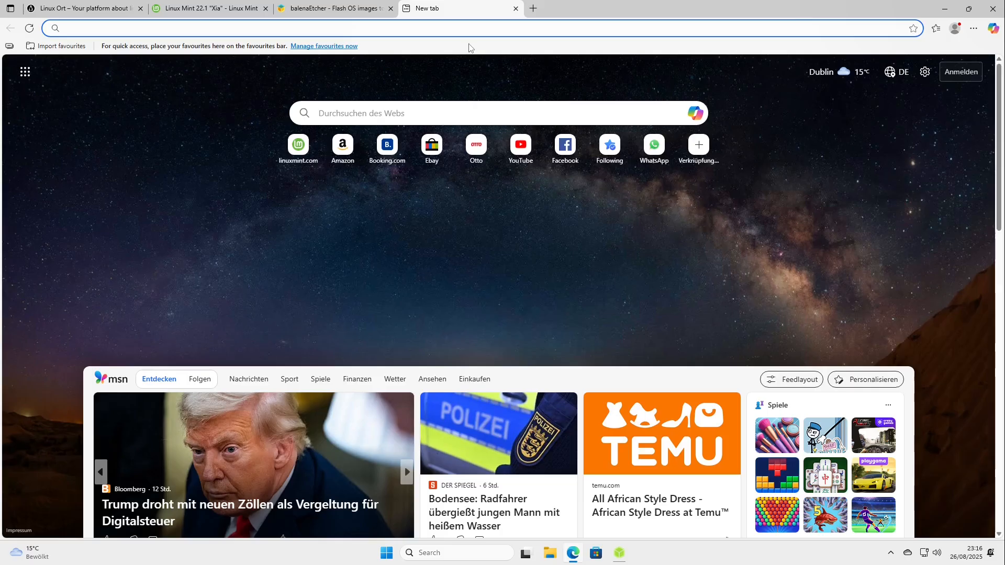
pyautogui.write('lenovo laptop')
pyautogui.press('Return')
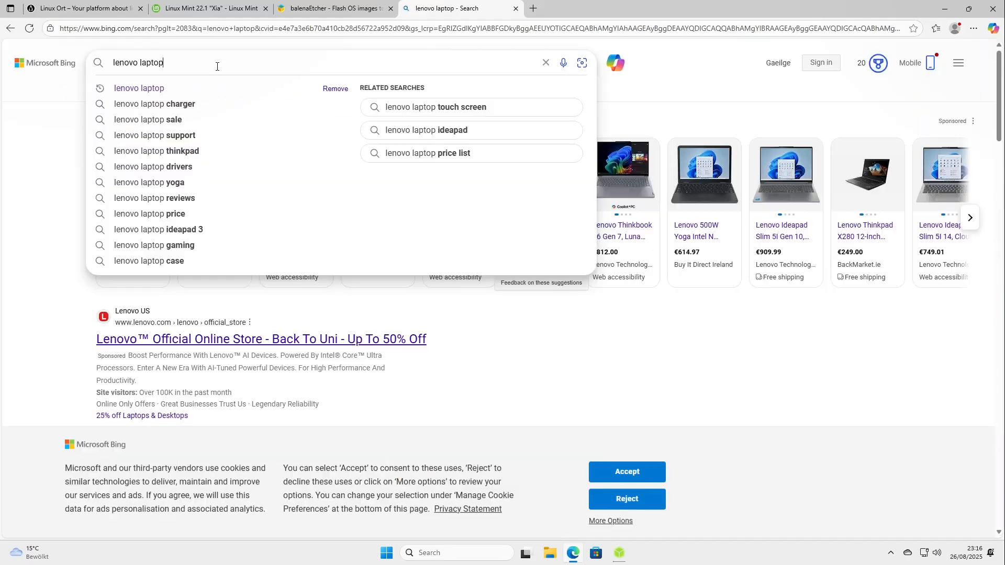
# Refine the web search to "lenovo laptop boot from usb".
pyautogui.write('boot')
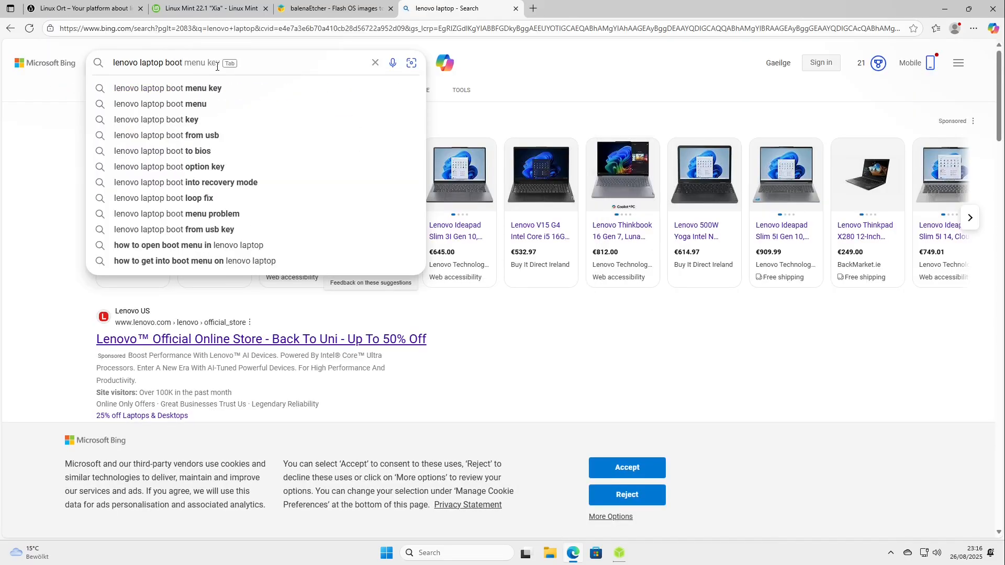
pyautogui.press('Down')
pyautogui.press('Down')
pyautogui.press('Down')
pyautogui.press('Down')
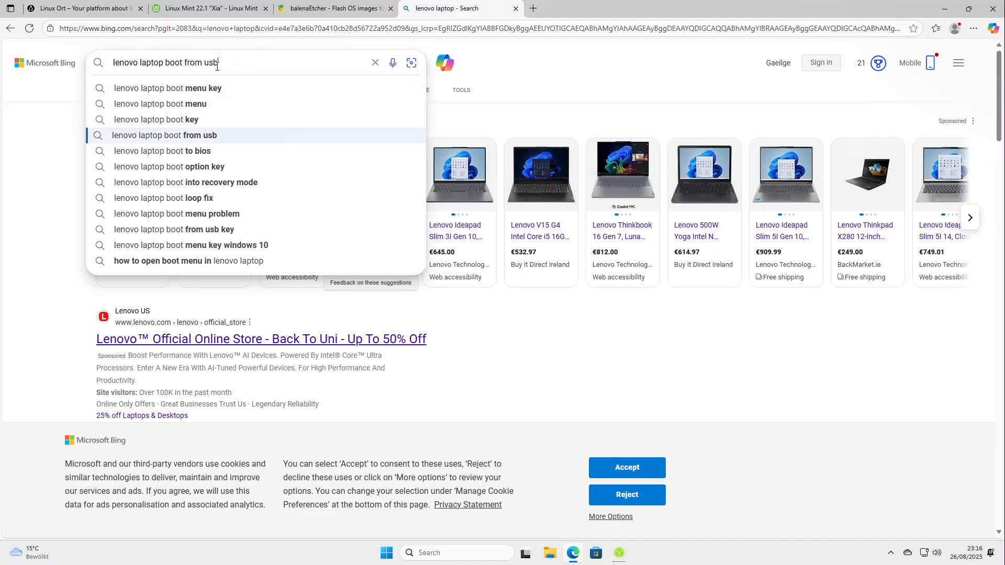
pyautogui.press('Return')
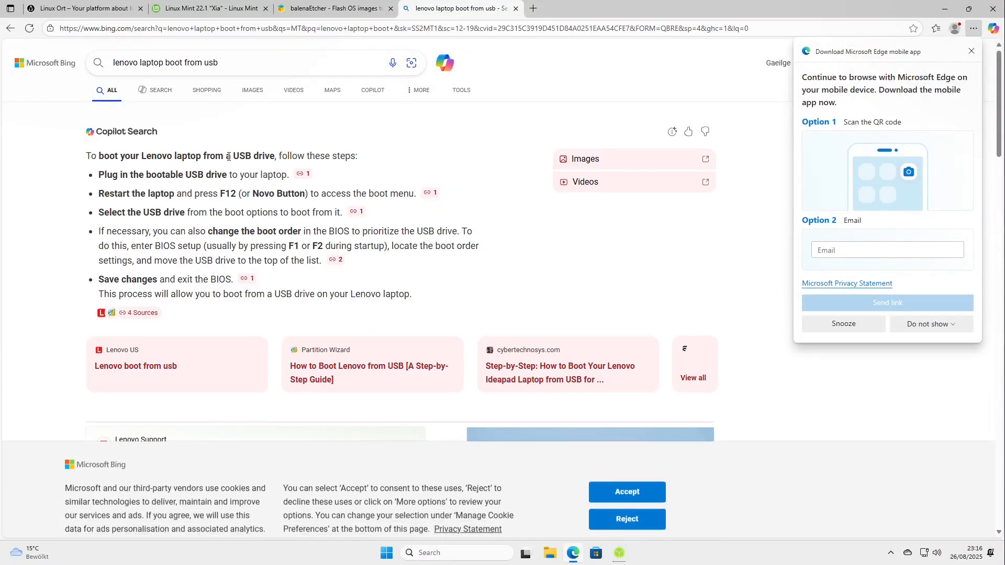
# Look through the search results and open the video "How to Boot From USB on Lenovo laptops".
pyautogui.scroll(-2, 201, 223)
pyautogui.scroll(2, 209, 217)
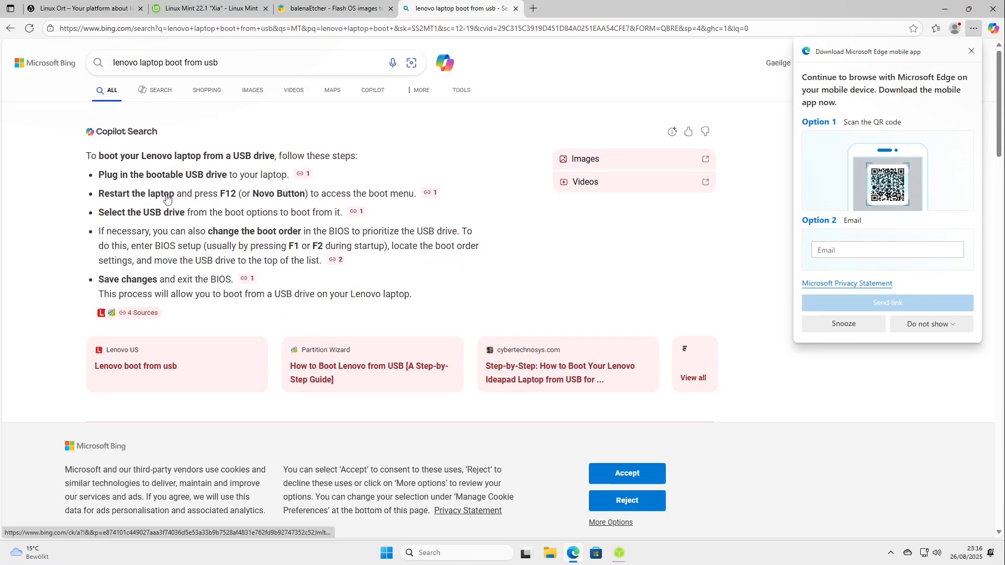
pyautogui.scroll(-4, 175, 196)
pyautogui.scroll(-4, 245, 274)
pyautogui.scroll(3, 201, 165)
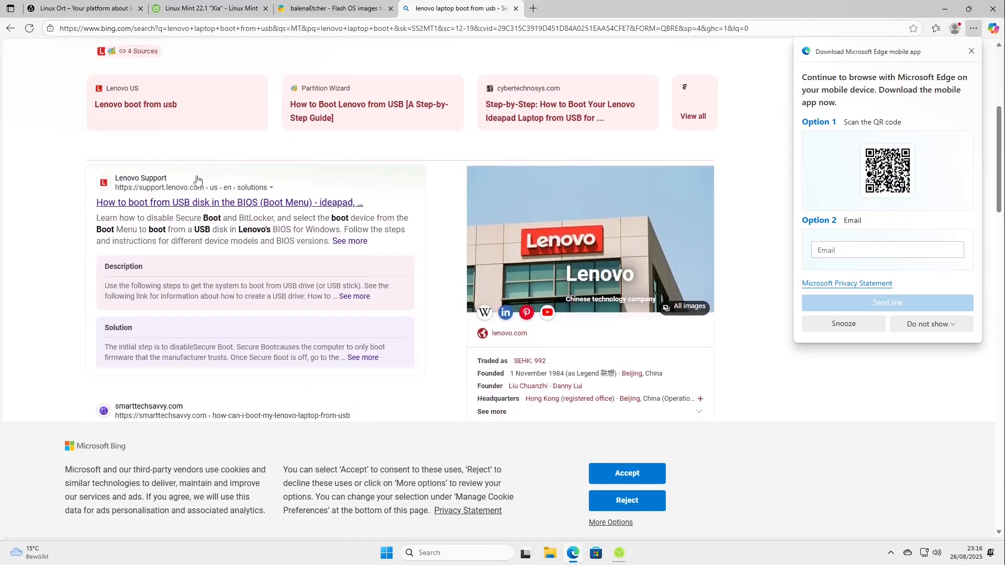
pyautogui.scroll(-4, 184, 205)
pyautogui.scroll(-2, 157, 225)
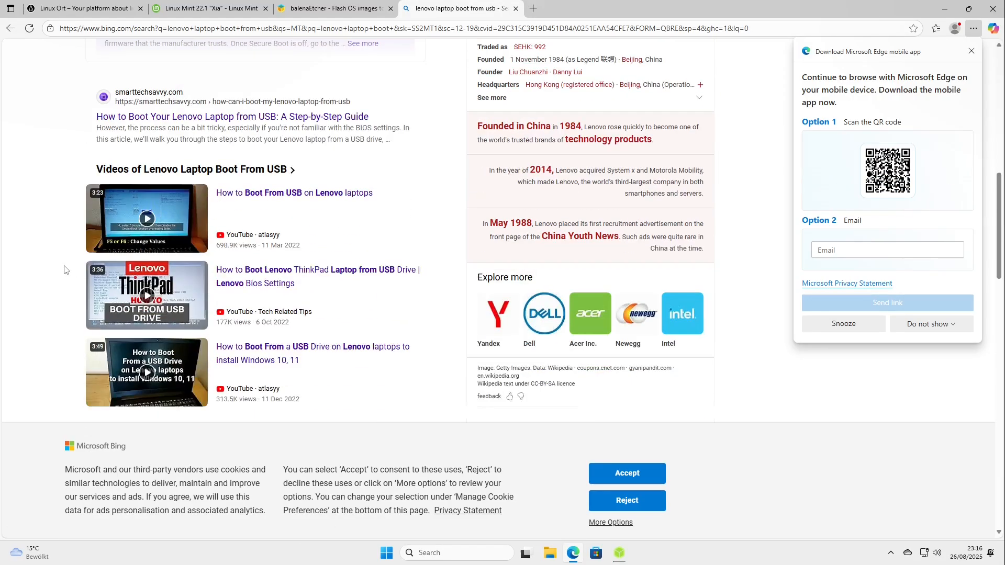
pyautogui.moveTo(156, 224)
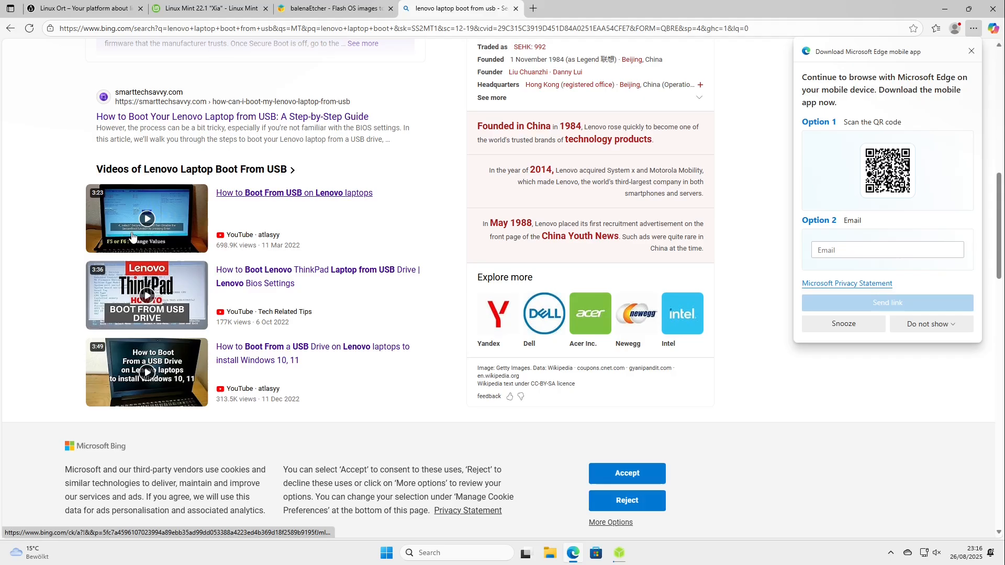
pyautogui.click(146, 219)
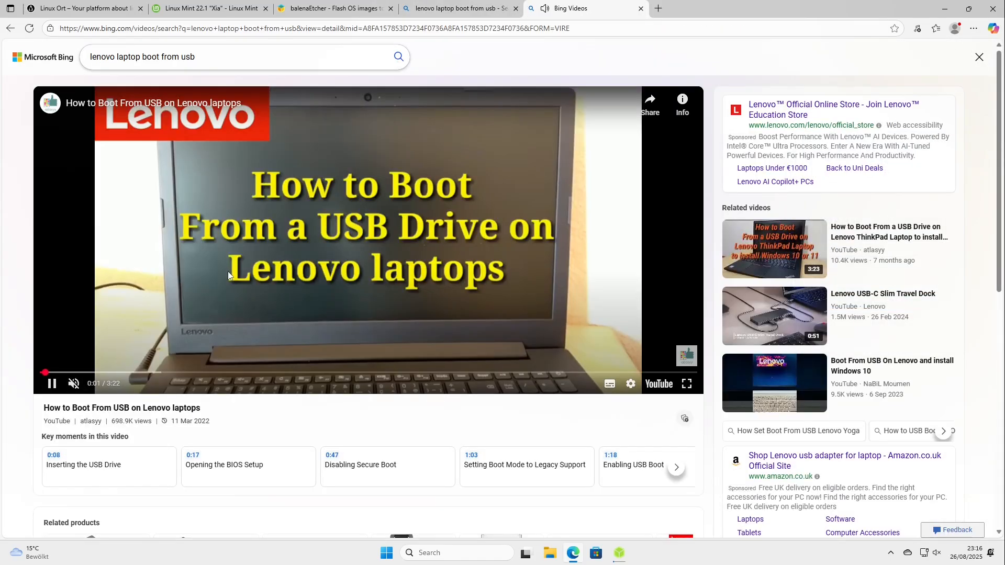
# Pause the video, dismiss the More videos overlay, and step through its instructions from inserting the USB drive to enabling USB boot.
pyautogui.click(207, 317)
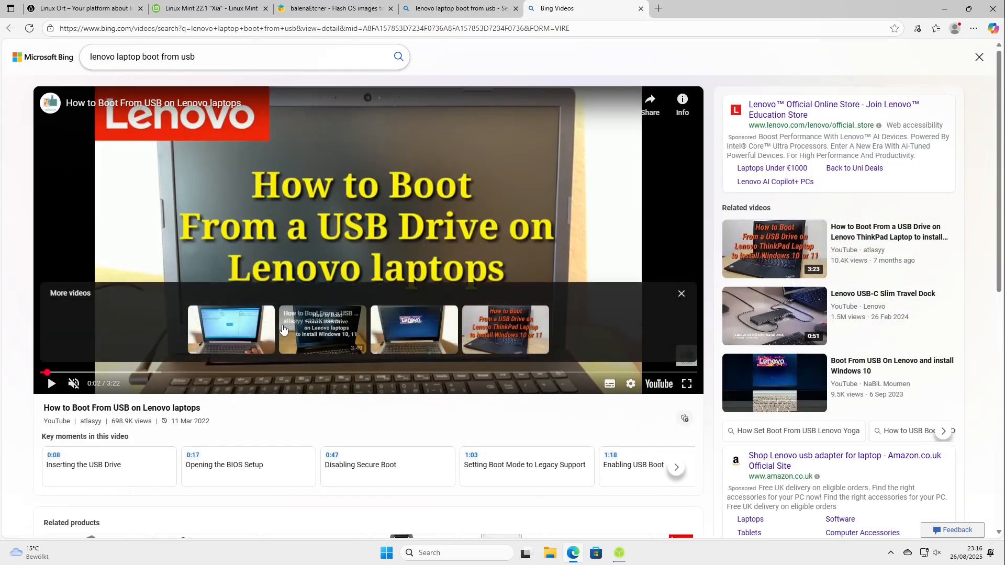
pyautogui.click(681, 293)
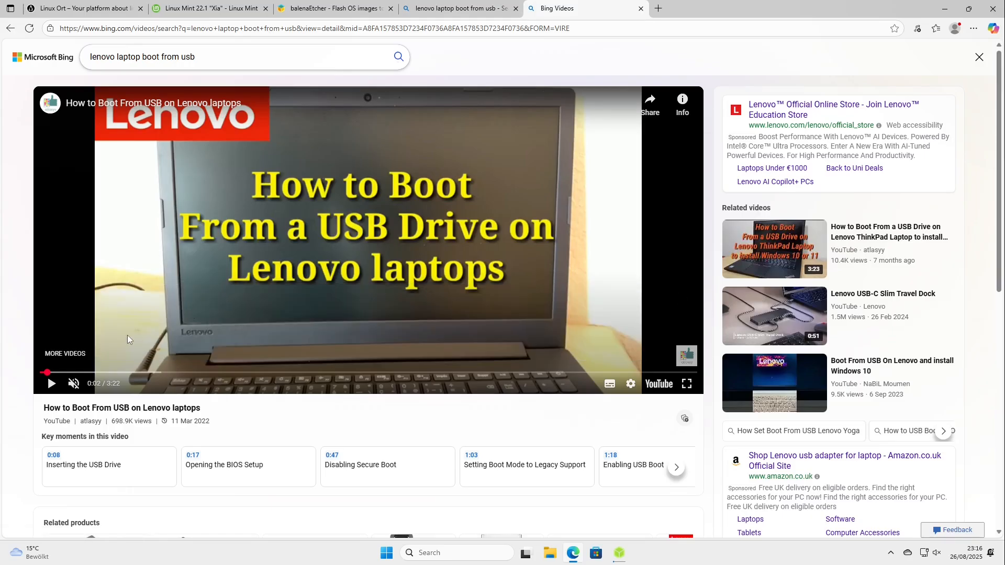
pyautogui.click(83, 372)
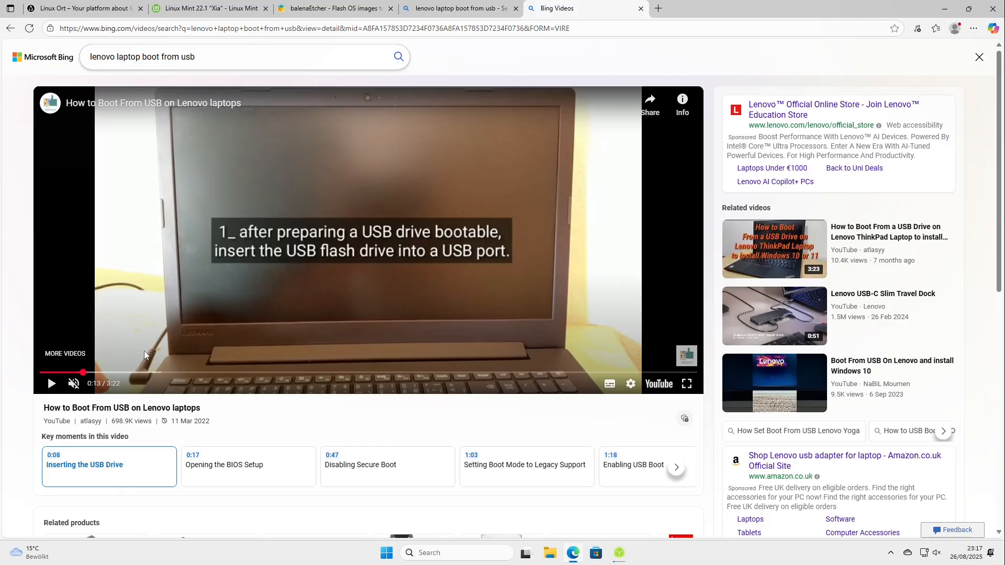
pyautogui.click(98, 372)
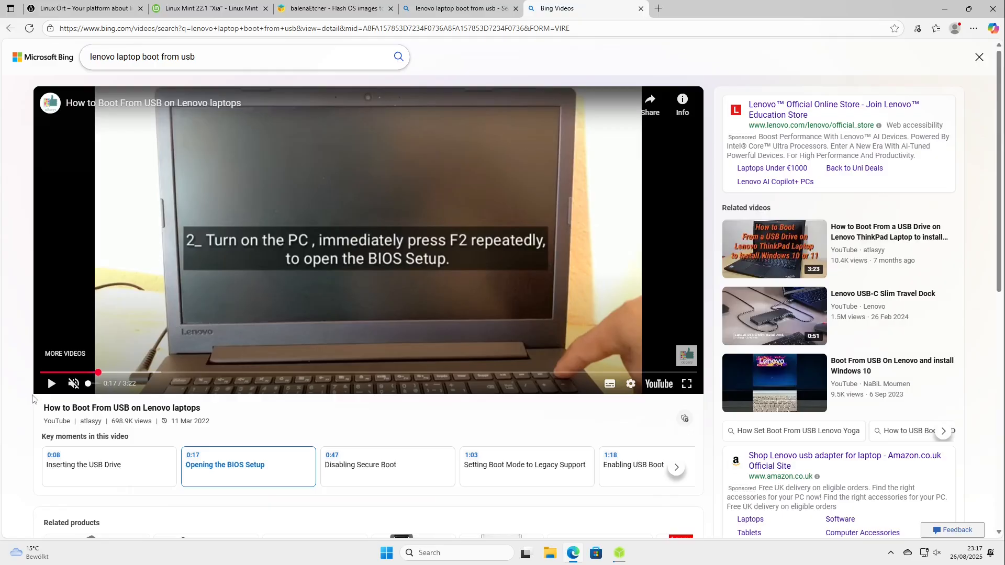
pyautogui.moveTo(98, 372); pyautogui.dragTo(113, 373)
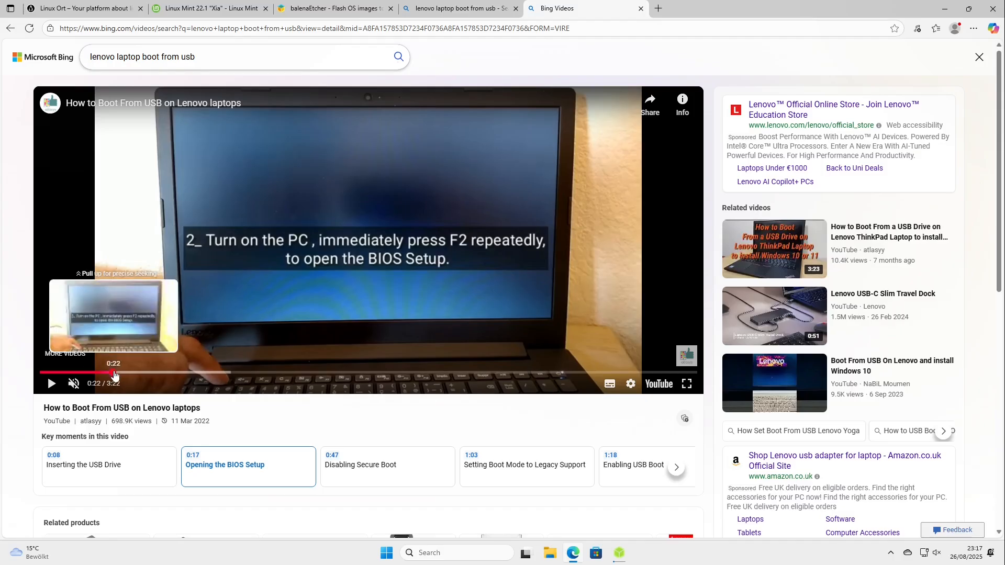
pyautogui.moveTo(114, 374); pyautogui.dragTo(120, 372)
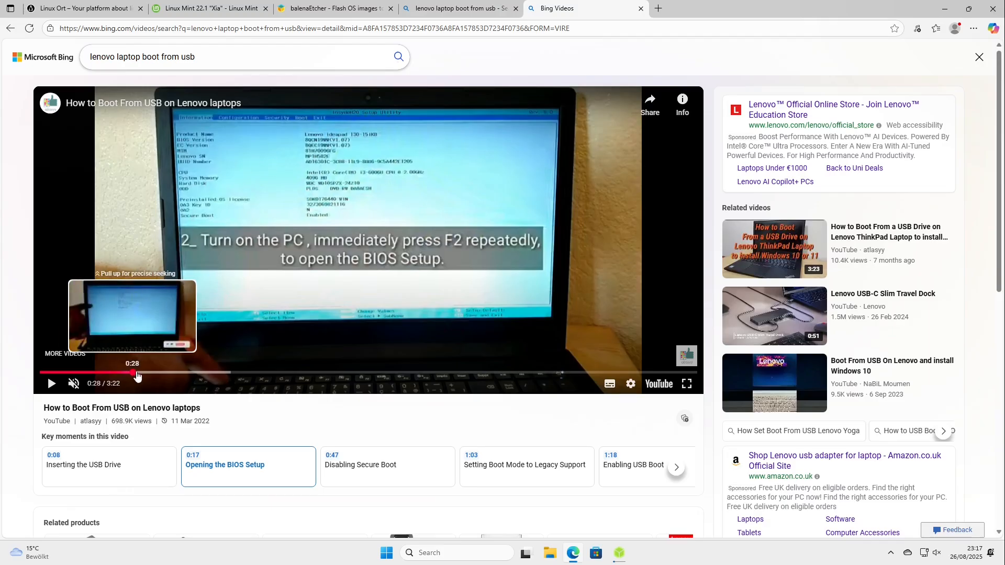
pyautogui.click(148, 373)
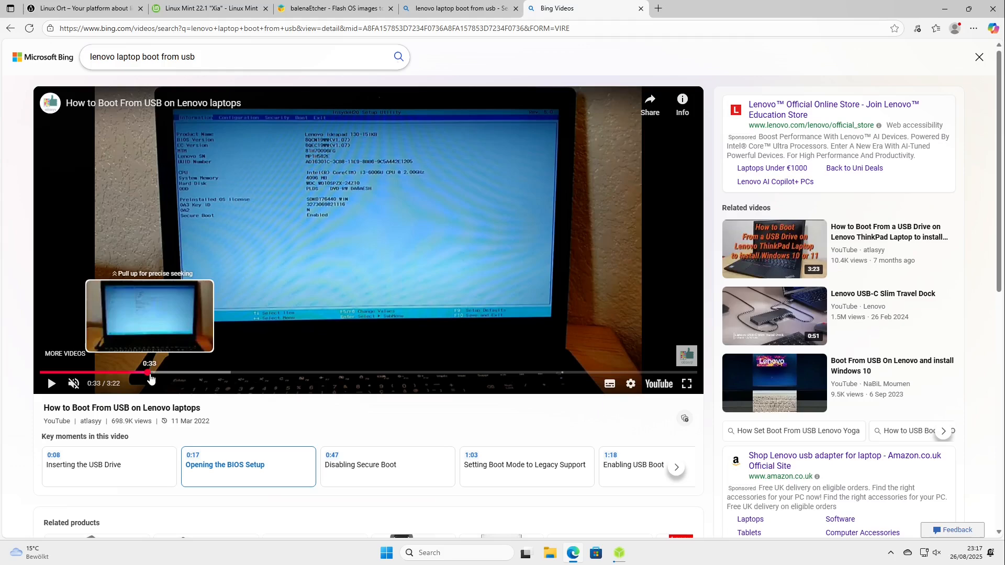
pyautogui.click(201, 372)
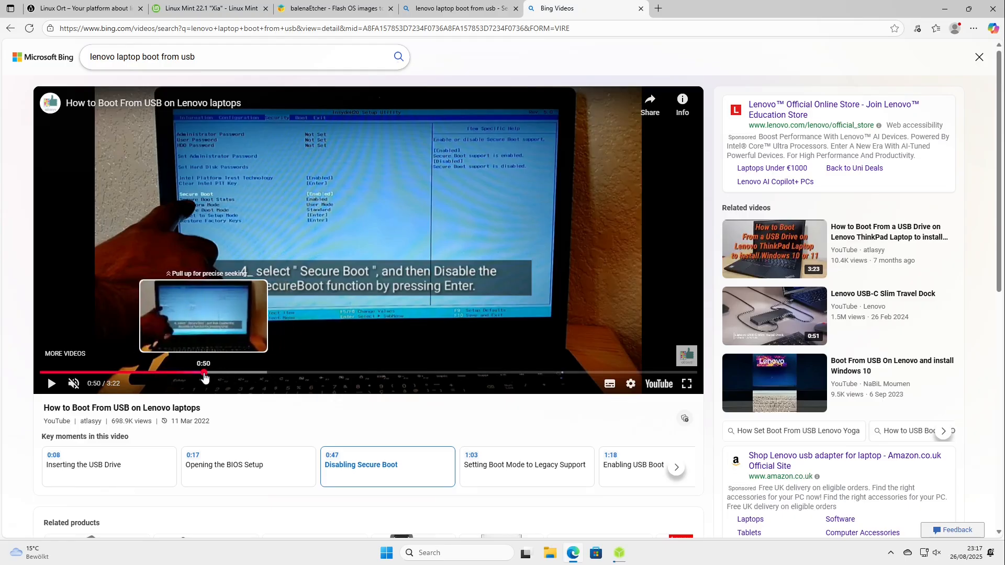
pyautogui.click(238, 373)
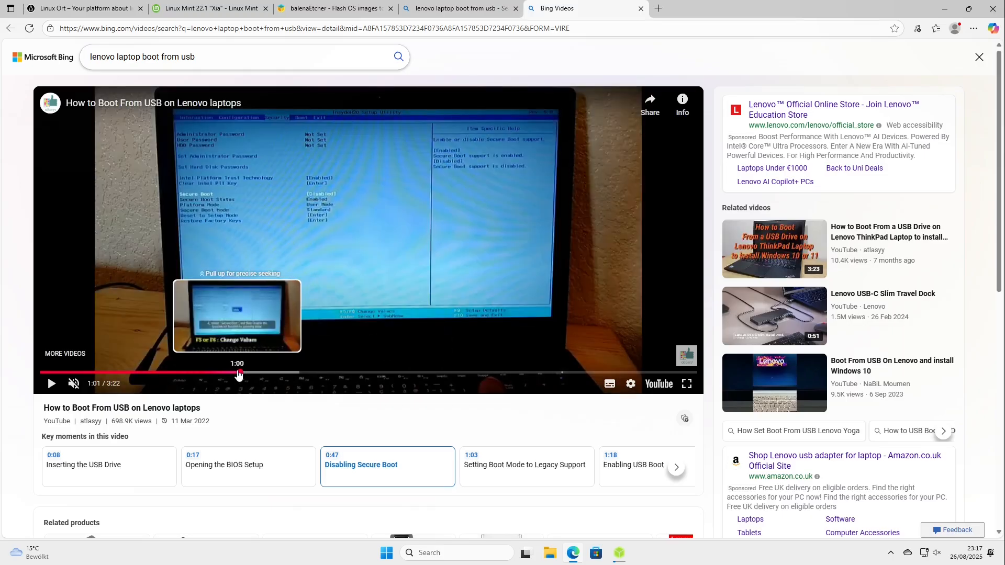
pyautogui.moveTo(238, 372); pyautogui.dragTo(271, 375)
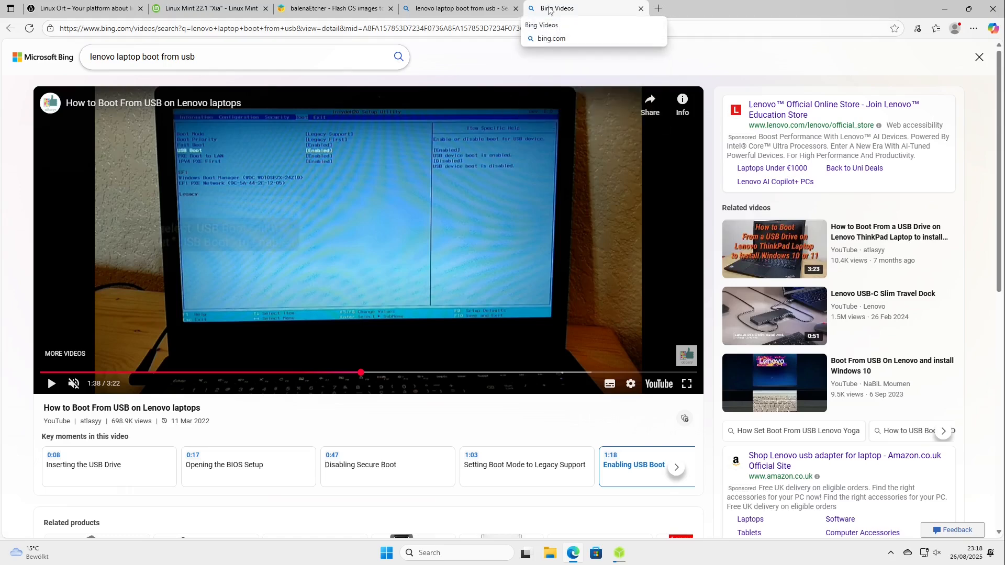
# Close the video and Lenovo search tabs, minimize Microsoft Edge, and bring balenaEtcher back up.
pyautogui.middleClick(549, 11)
pyautogui.middleClick(455, 11)
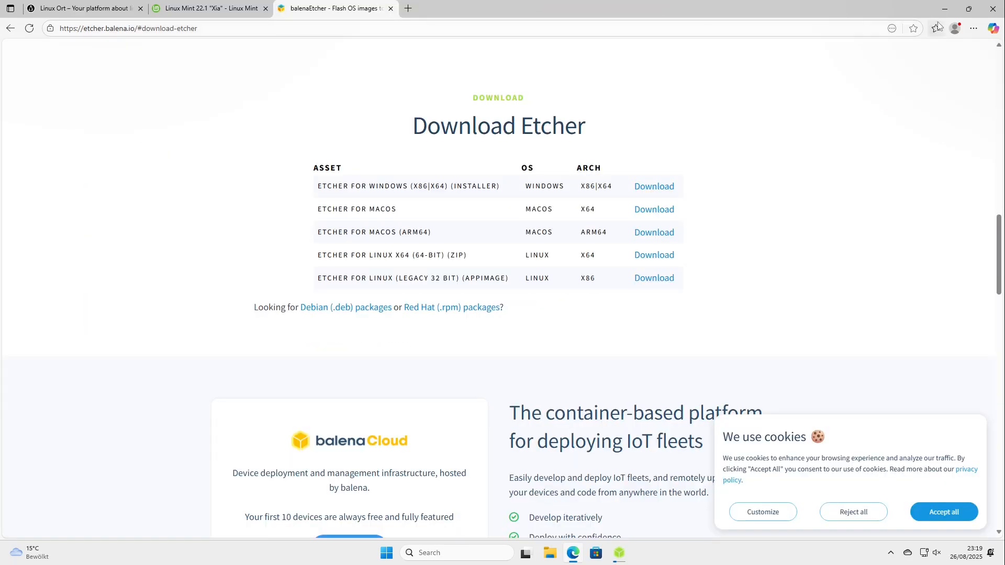
pyautogui.click(944, 10)
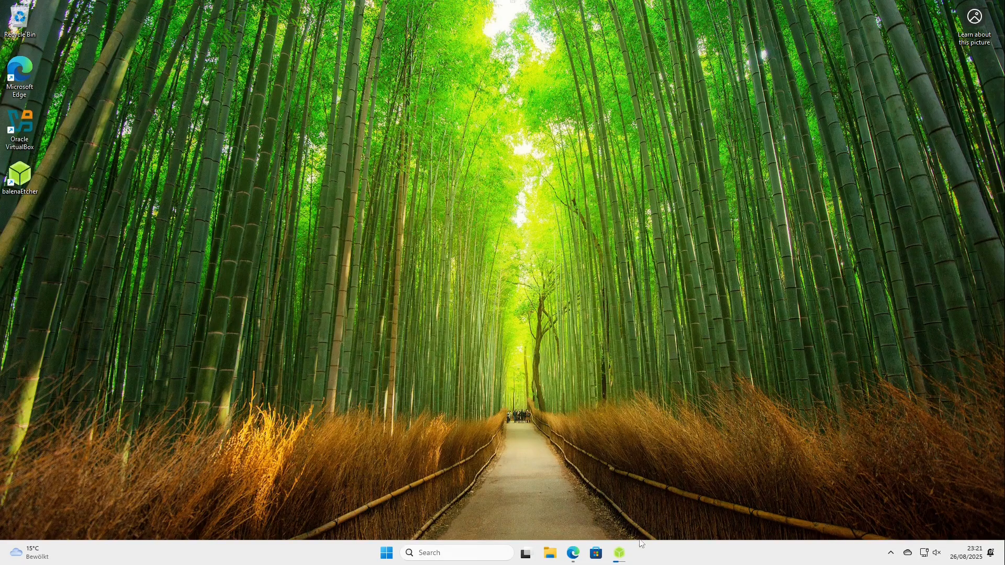
pyautogui.moveTo(620, 556)
pyautogui.click(595, 504)
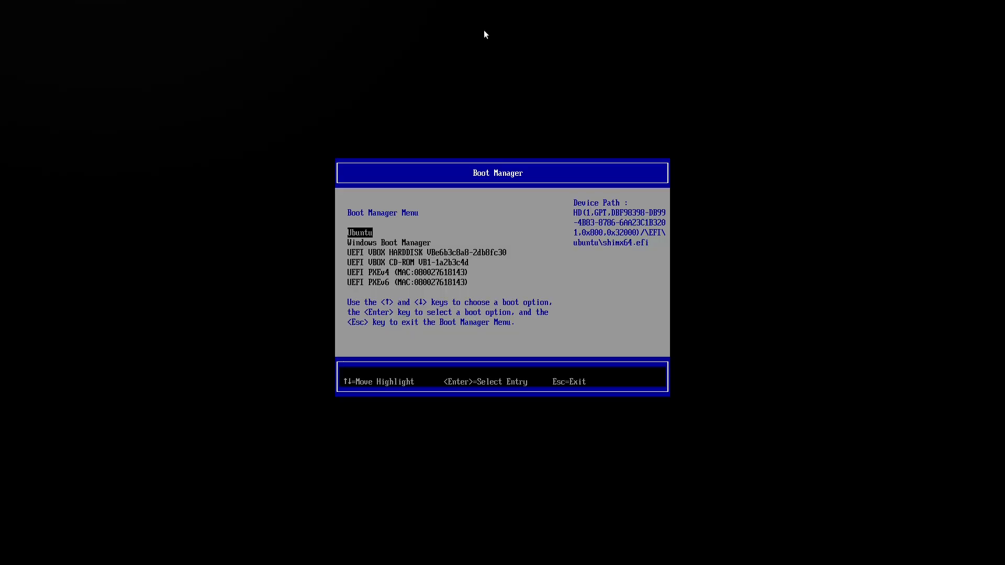
# Boot from the UEFI VBOX CD-ROM entry in the Boot Manager.
pyautogui.press('Down')
pyautogui.press('Down')
pyautogui.press('Down')
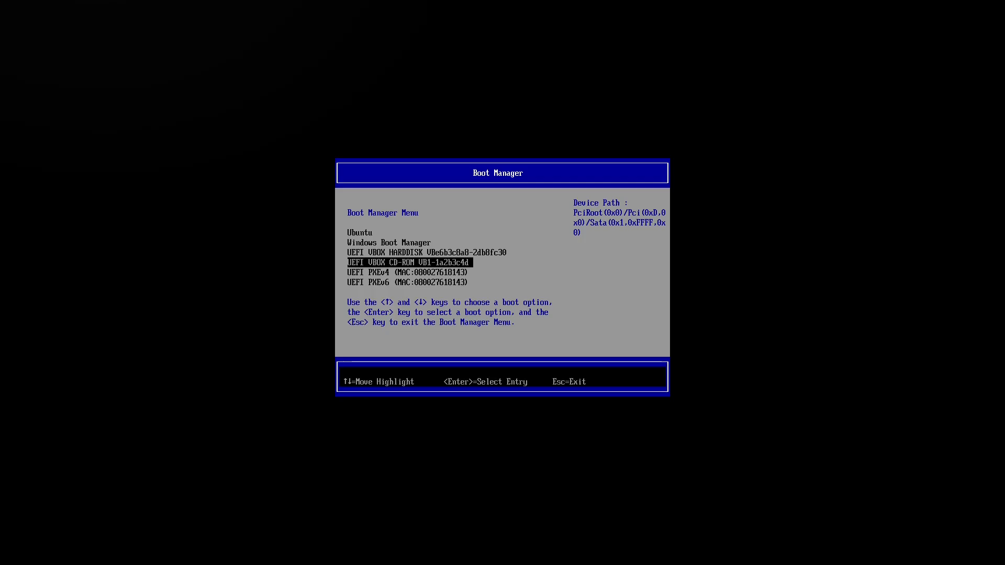
pyautogui.press('Return')
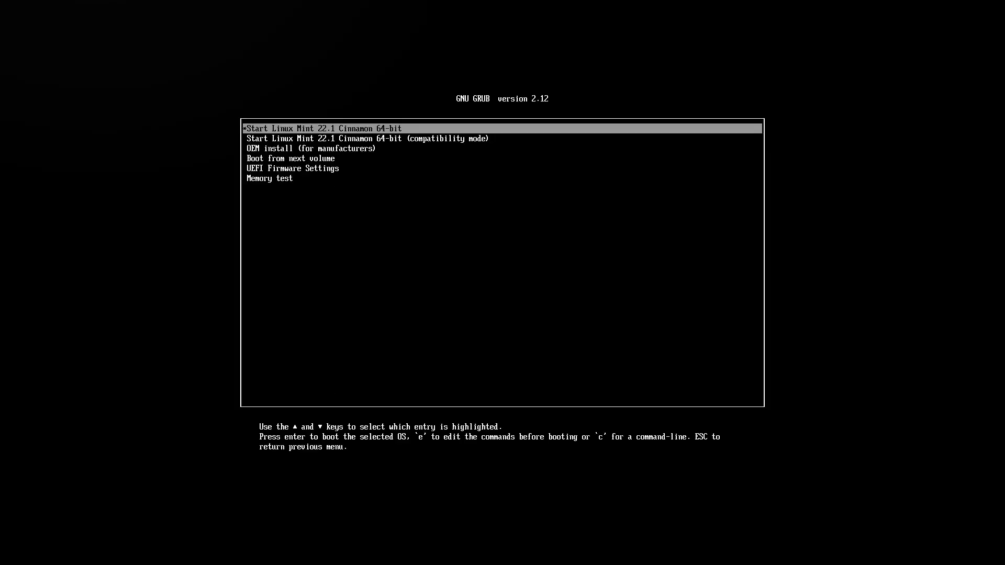
# Look through the GRUB boot entries and boot Start Linux Mint 22.1 Cinnamon 64-bit in normal mode.
pyautogui.press('Down')
pyautogui.press('Up')
pyautogui.press('Down')
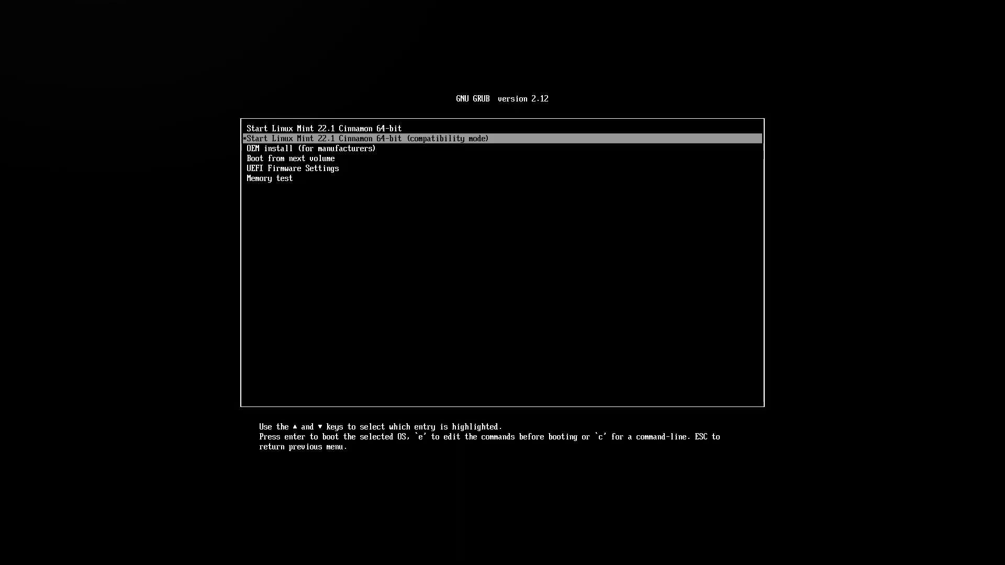
pyautogui.press('Up')
pyautogui.press('Down')
pyautogui.press('Down')
pyautogui.press('Down')
pyautogui.press('Down')
pyautogui.press('Up')
pyautogui.press('Up')
pyautogui.press('Up')
pyautogui.press('Up')
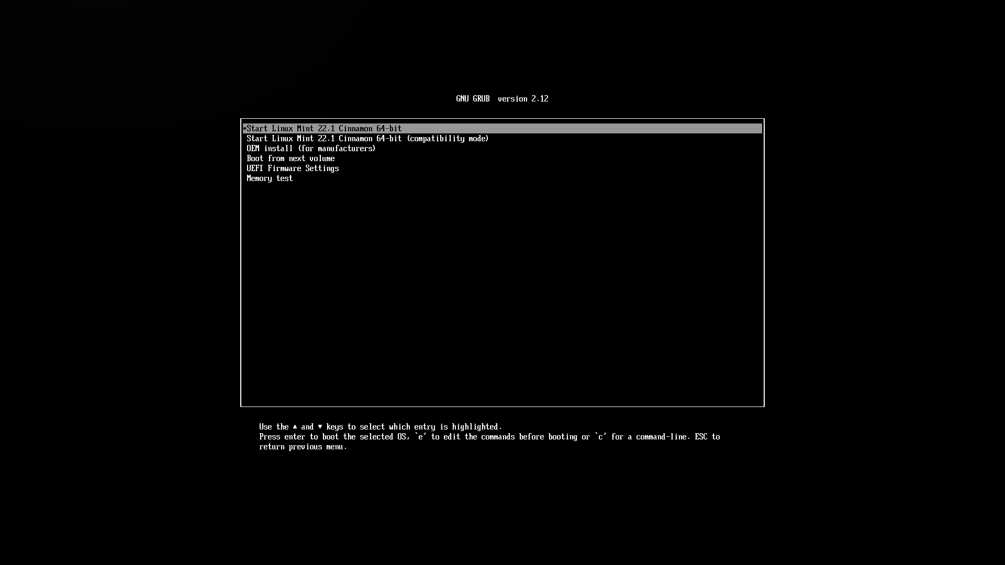
pyautogui.press('Return')
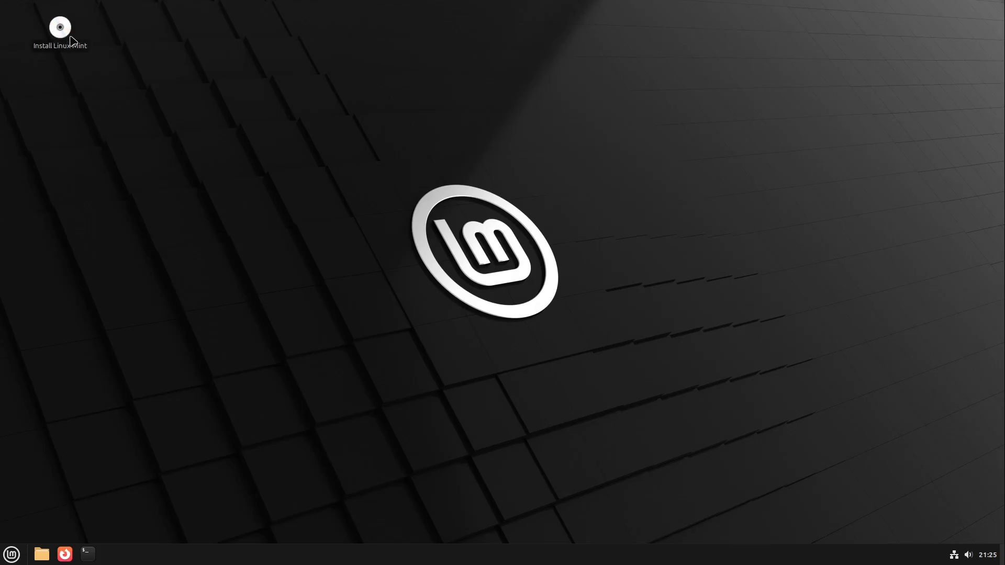
# Launch Install Linux Mint from the live desktop and continue with English as the installation language.
pyautogui.moveTo(99, 68); pyautogui.dragTo(63, 31)
pyautogui.doubleClick(64, 31)
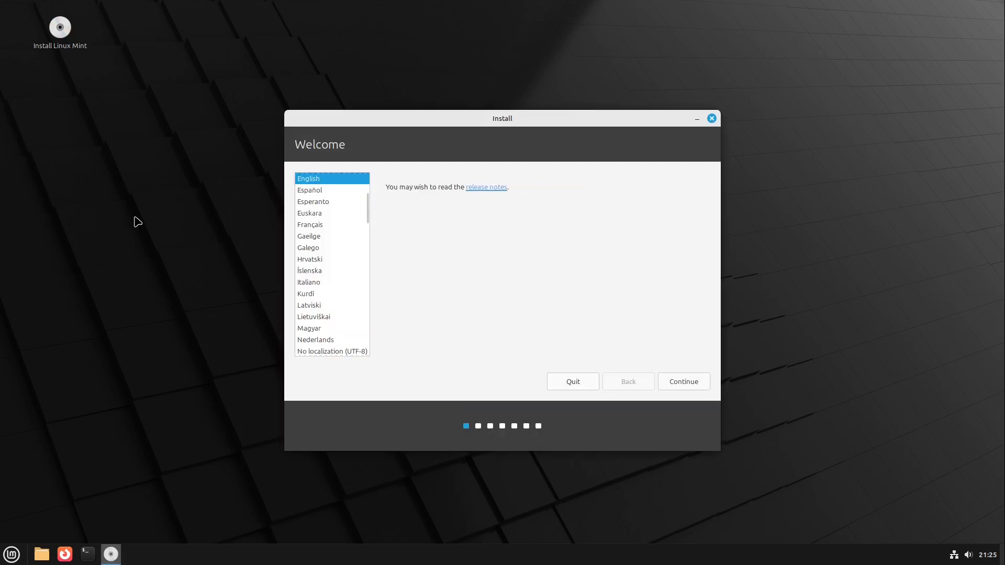
pyautogui.scroll(2, 334, 246)
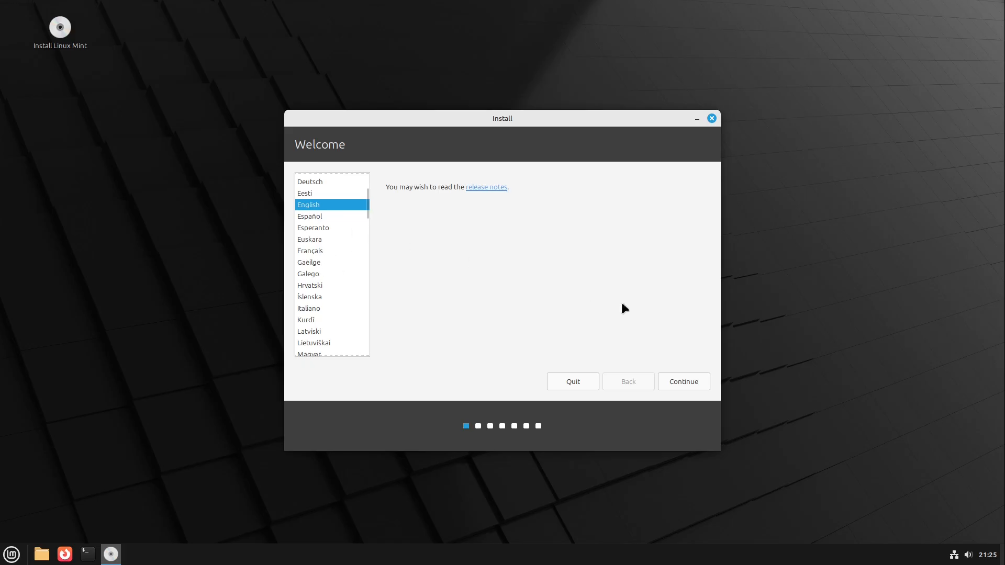
pyautogui.click(677, 379)
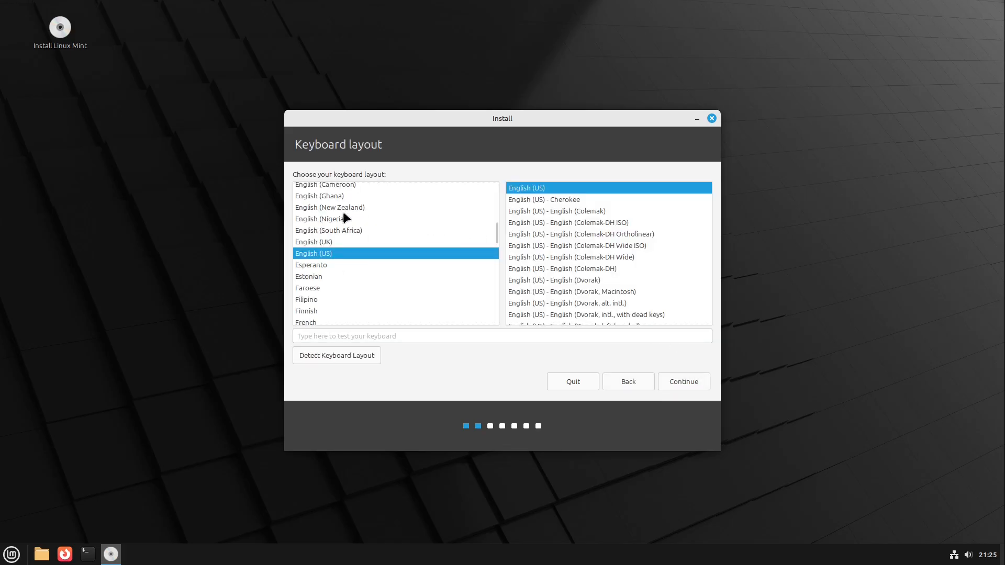
# Choose the English (UK) keyboard layout and enable installing multimedia codecs without configuring Secure Boot.
pyautogui.click(307, 242)
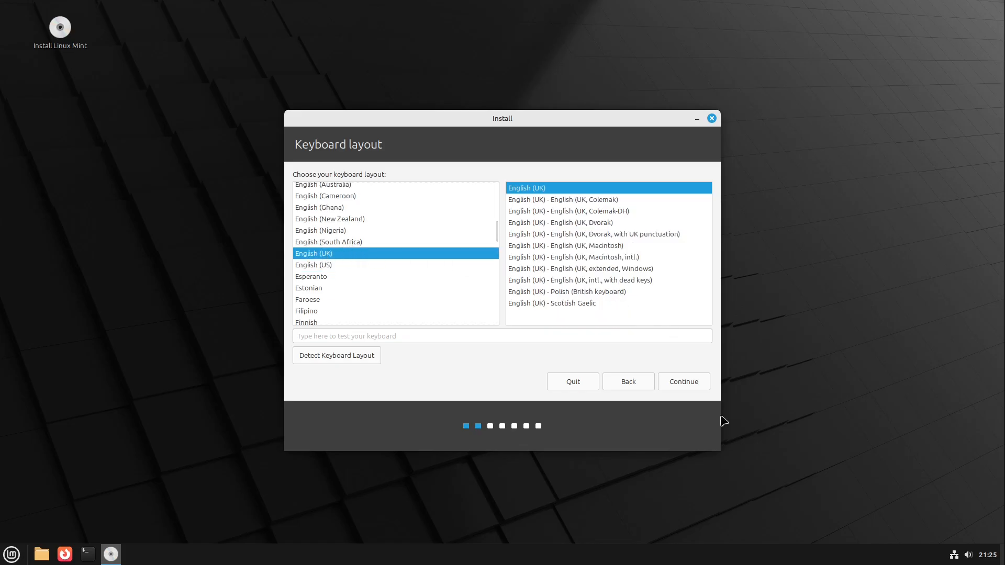
pyautogui.click(691, 379)
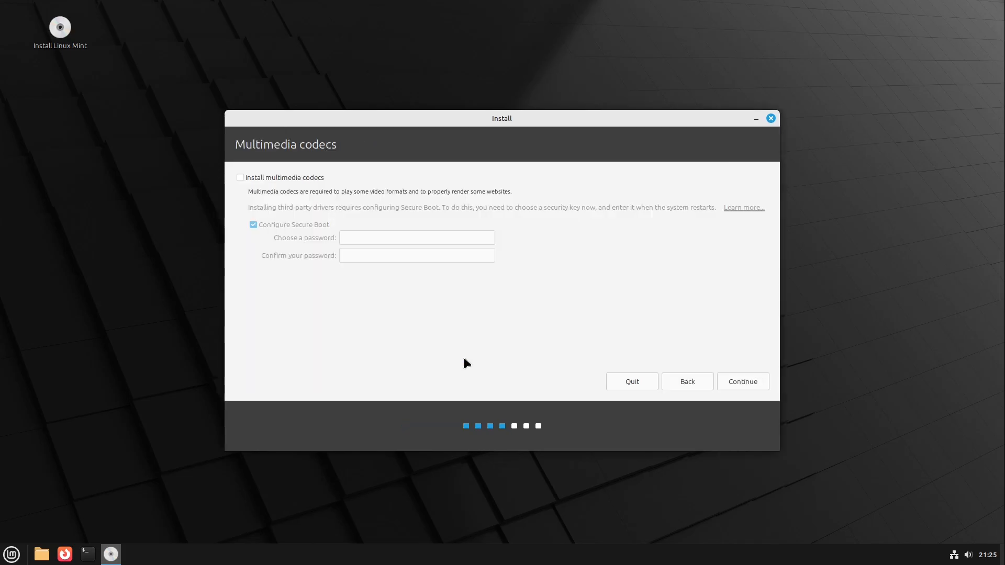
pyautogui.click(287, 178)
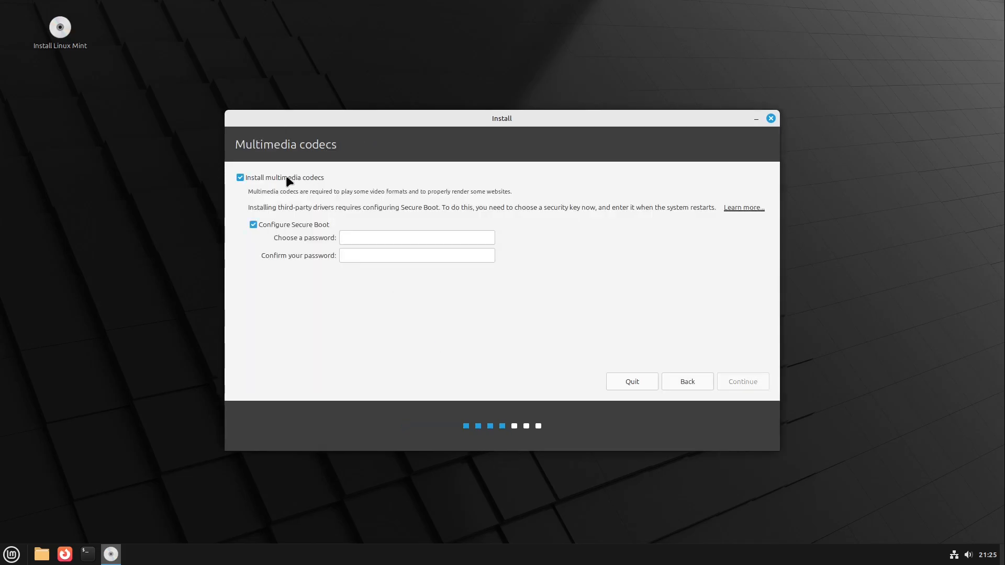
pyautogui.click(265, 226)
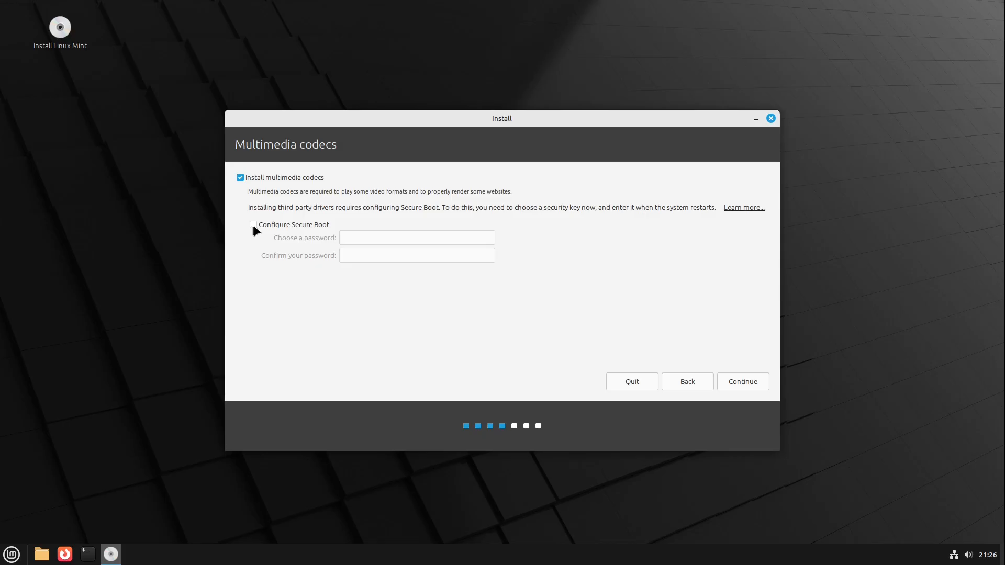
pyautogui.click(749, 385)
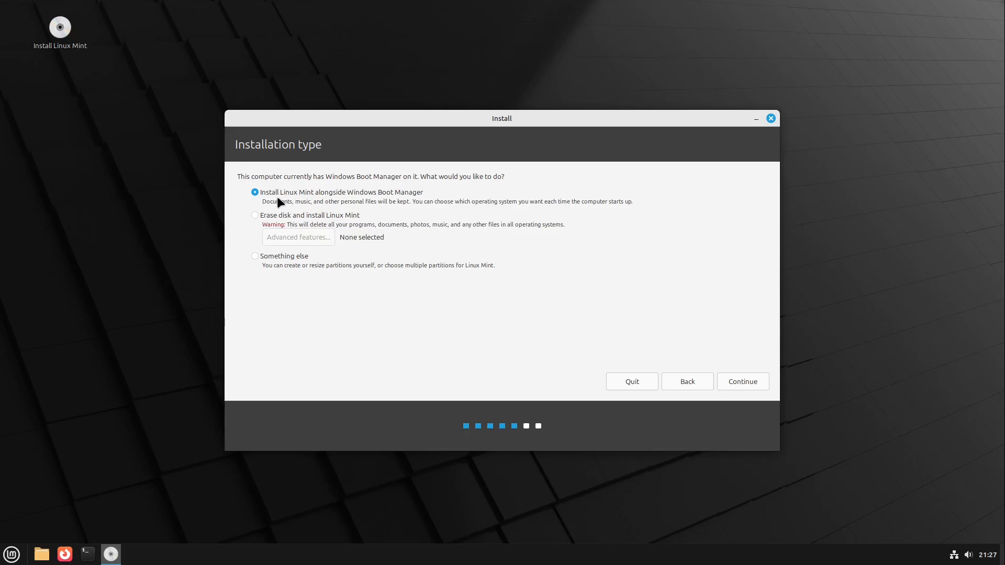
# Choose Erase disk and install Linux Mint with LVM and encryption of the new installation, and proceed to the security key.
pyautogui.press('Down')
pyautogui.click(275, 238)
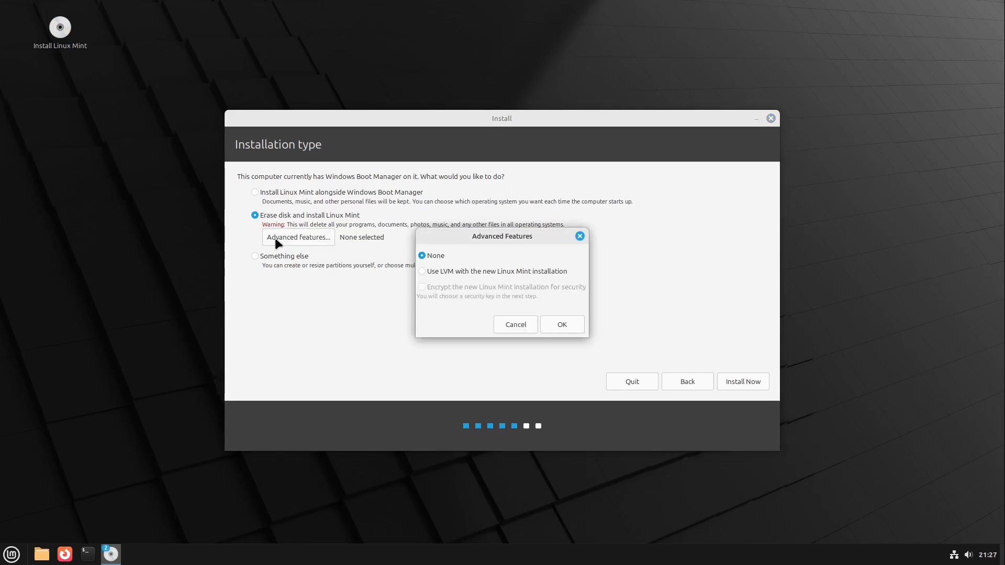
pyautogui.click(433, 271)
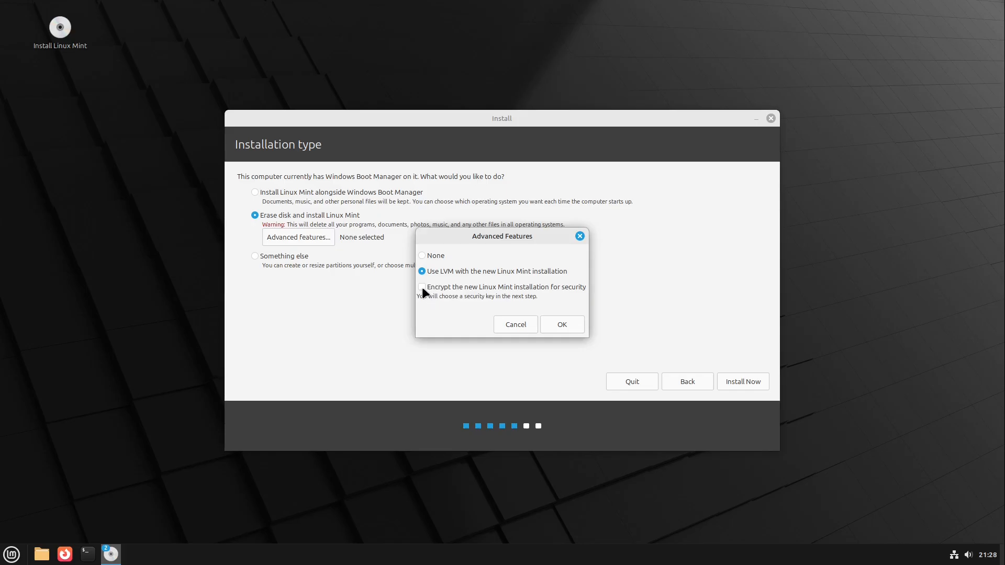
pyautogui.click(422, 288)
pyautogui.click(430, 255)
pyautogui.click(431, 271)
pyautogui.click(423, 287)
pyautogui.click(558, 326)
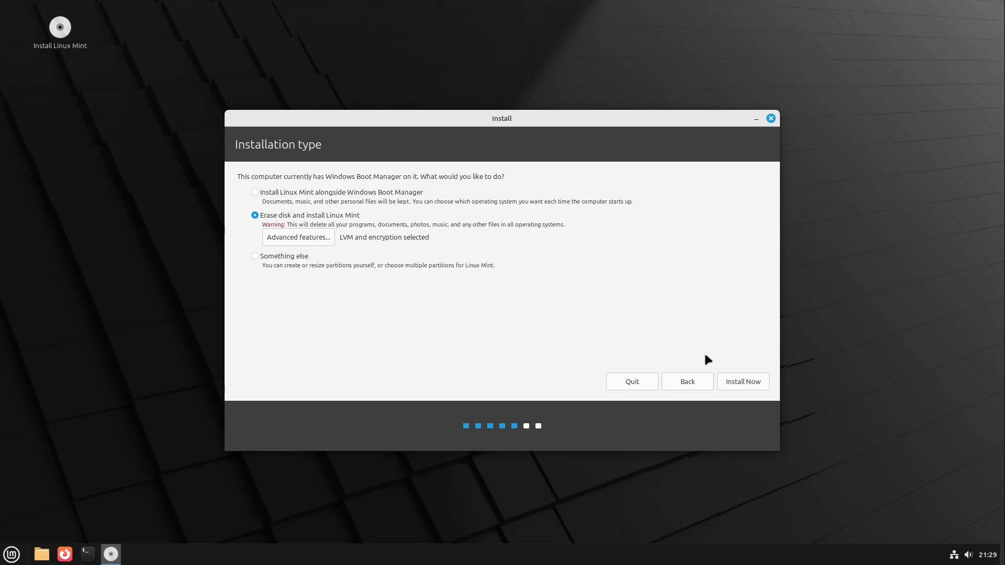
pyautogui.click(736, 382)
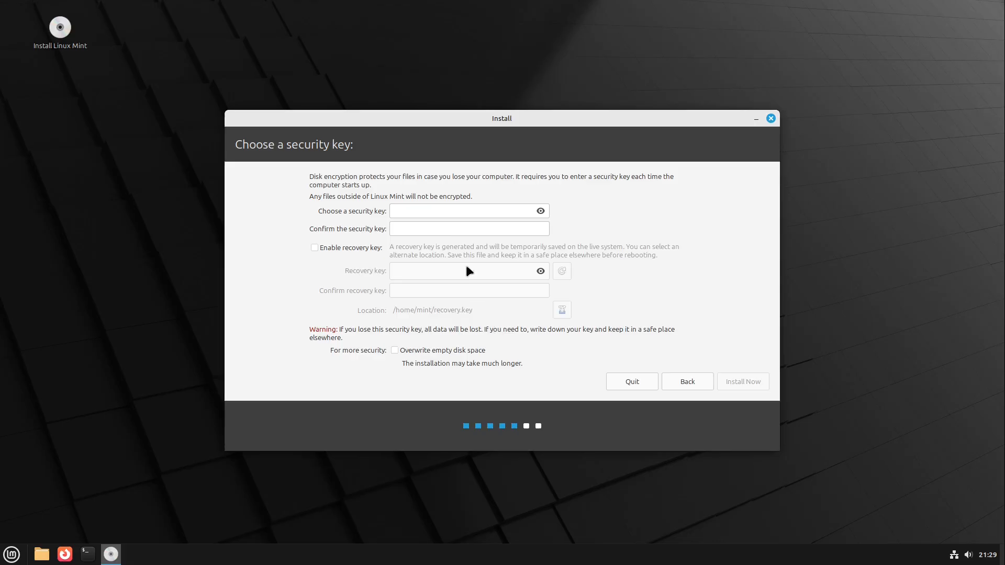
# Enter and confirm the disk encryption security key without a recovery key, and approve writing the changes to disk.
pyautogui.click(441, 213)
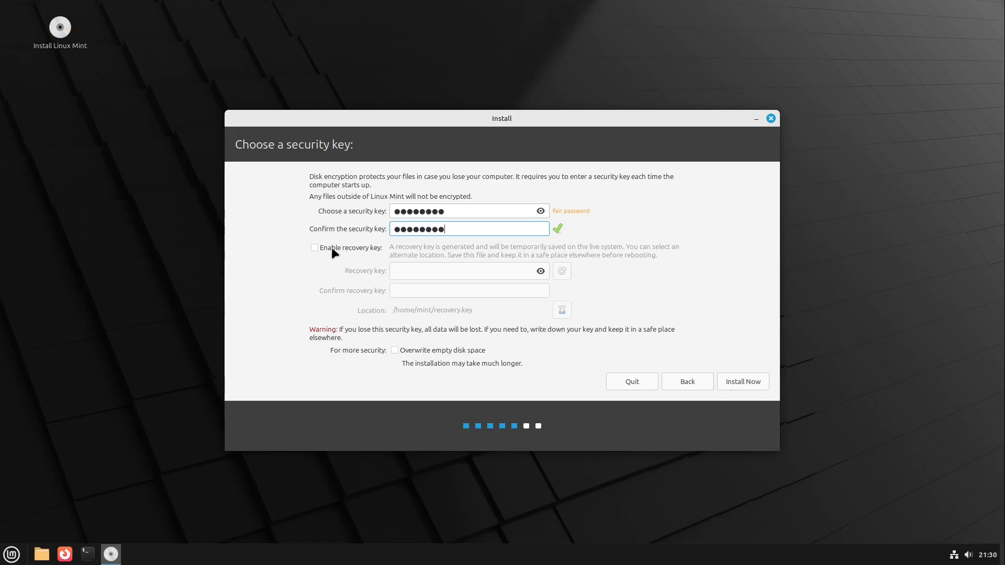
pyautogui.click(729, 381)
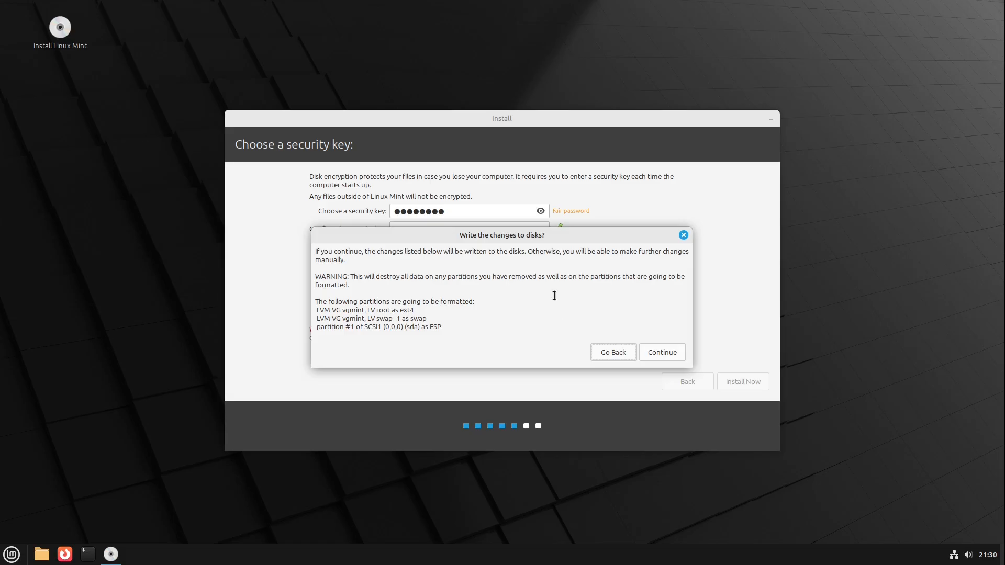
pyautogui.click(659, 352)
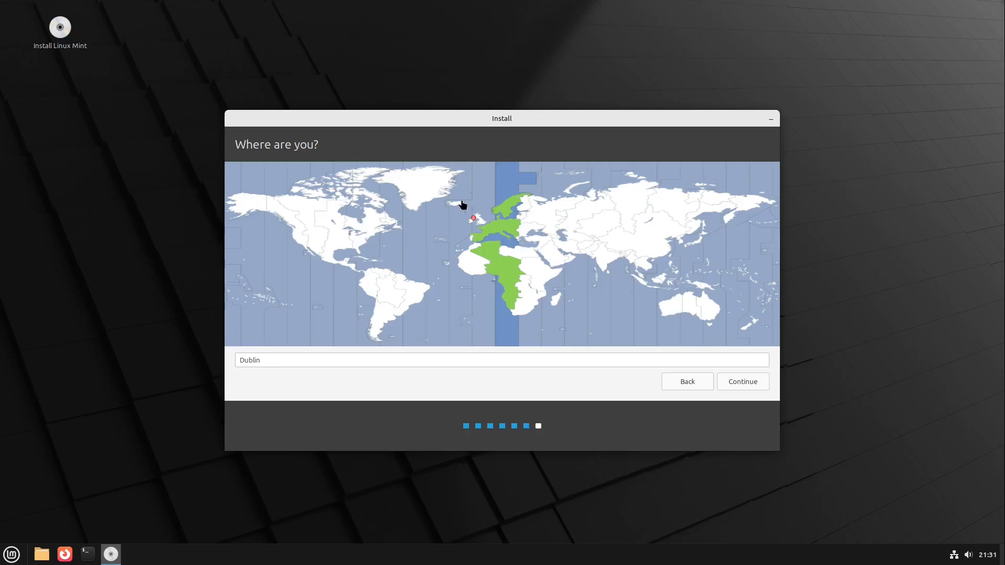
# Accept Dublin as the location, and fill in the account owner's name with lenovo2017 as the computer's name.
pyautogui.click(748, 385)
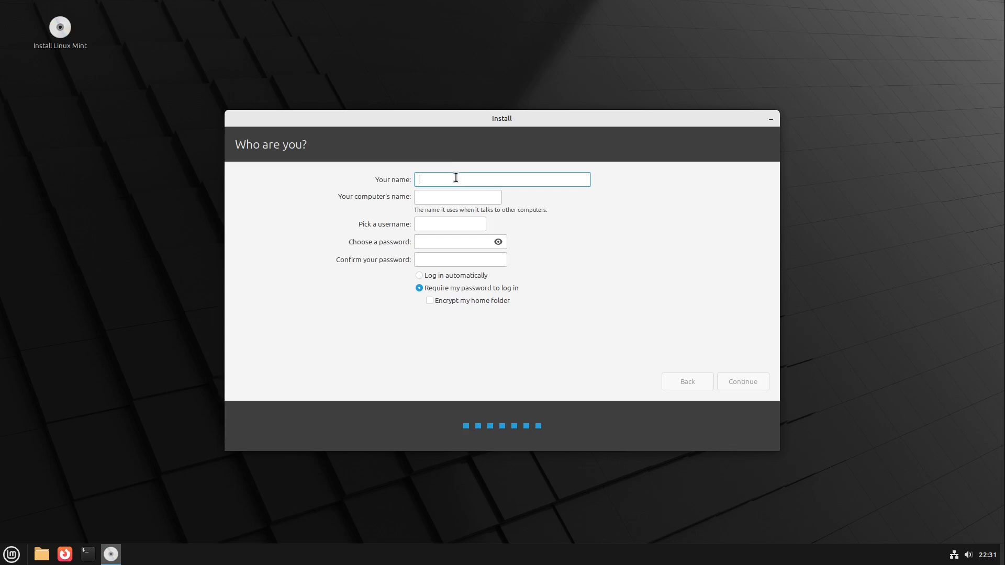
pyautogui.write('Jean')
pyautogui.moveTo(487, 199)
pyautogui.mouseDown()
pyautogui.moveTo(400, 204)
pyautogui.moveTo(490, 196)
pyautogui.mouseUp()
pyautogui.tripleClick(491, 195)
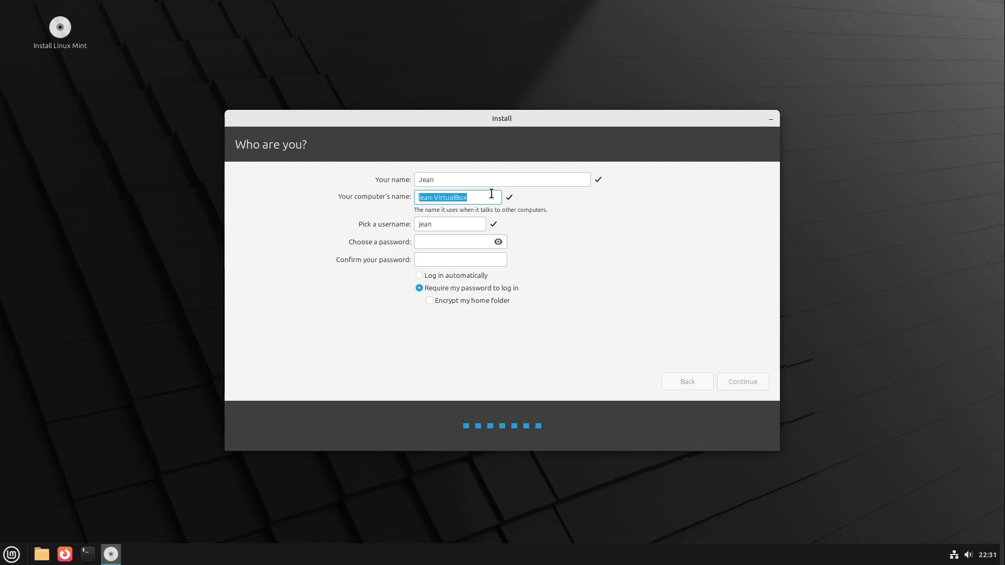
pyautogui.write('lenovo2017')
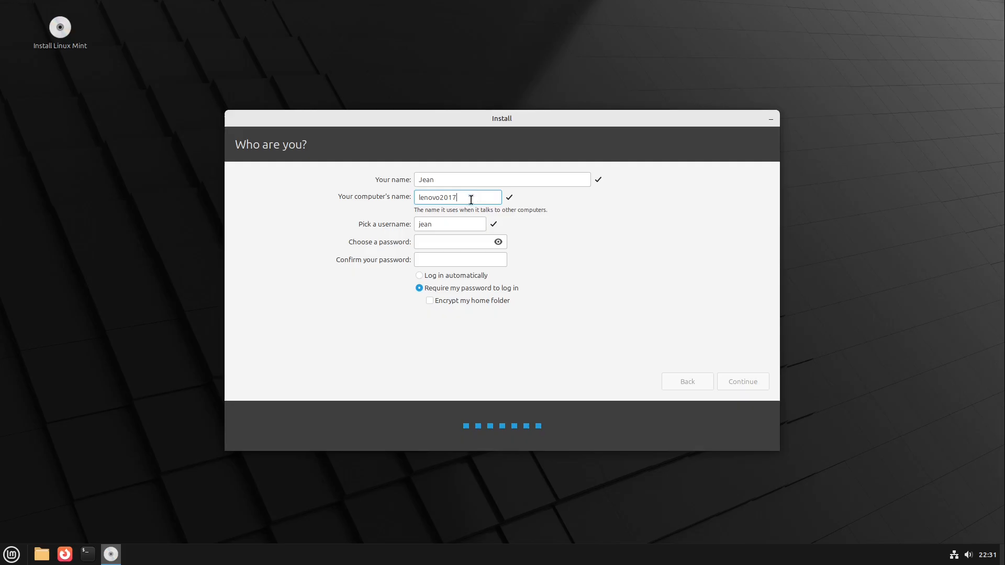
# Change the computer's name to linuxort.
pyautogui.doubleClick(421, 199)
pyautogui.write('linuxort')
# Enter the account password and repeat it in the confirmation field.
pyautogui.click(445, 242)
pyautogui.write('●●●●●●●●')
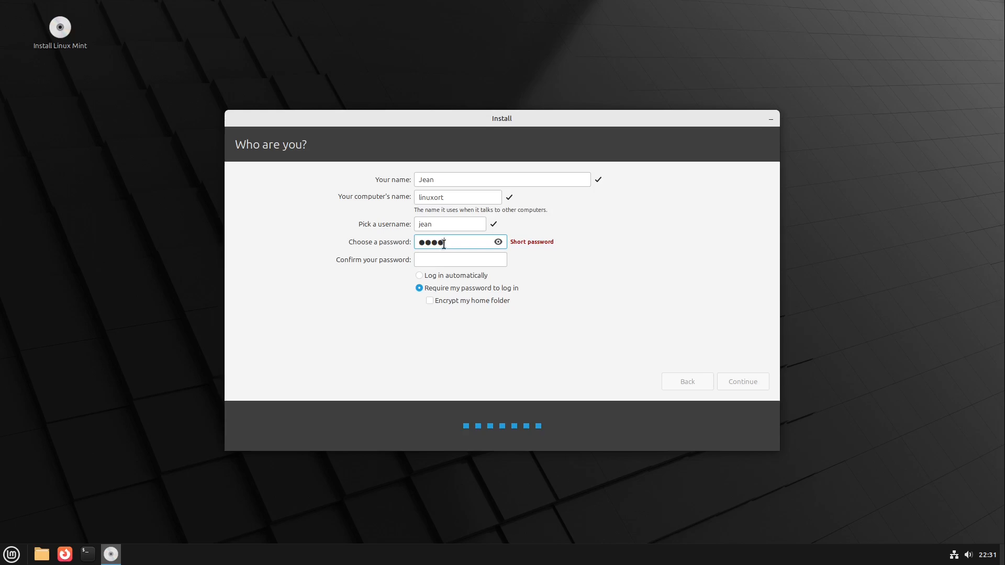
pyautogui.click(446, 261)
pyautogui.write('●●●●●●●●')
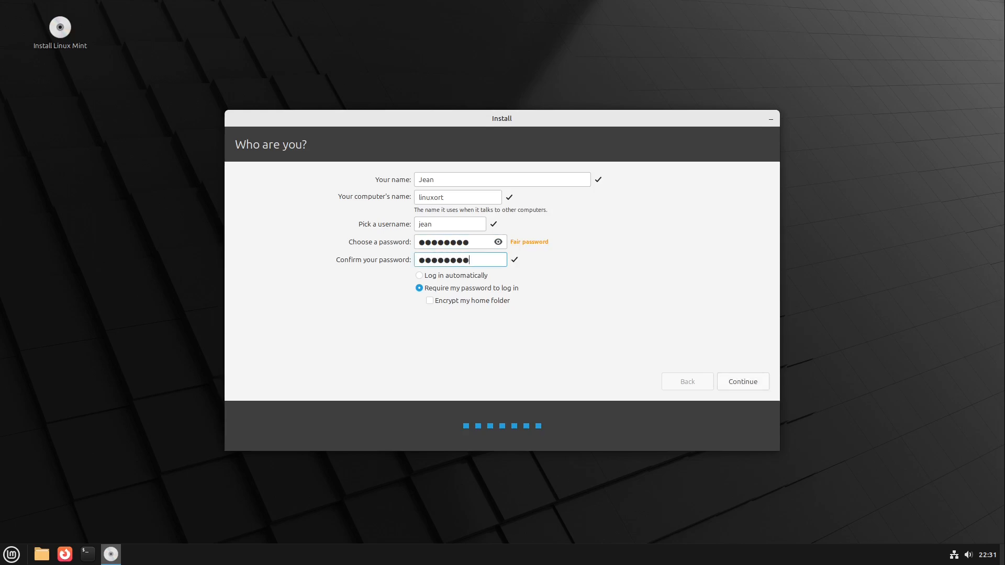
# Try the automatic login option, switch back to Require my password to log in, and continue the installation.
pyautogui.click(440, 278)
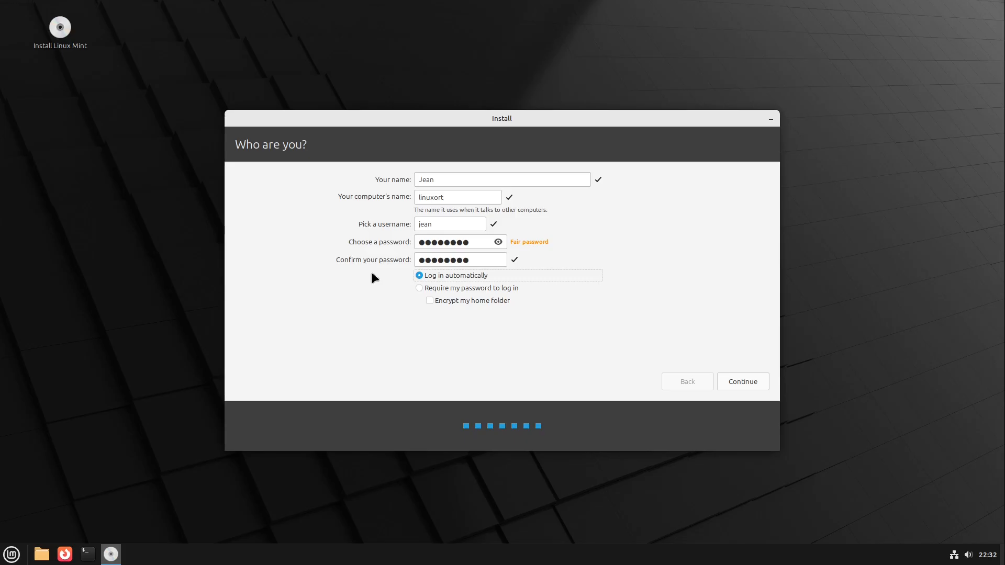
pyautogui.click(417, 287)
pyautogui.click(746, 376)
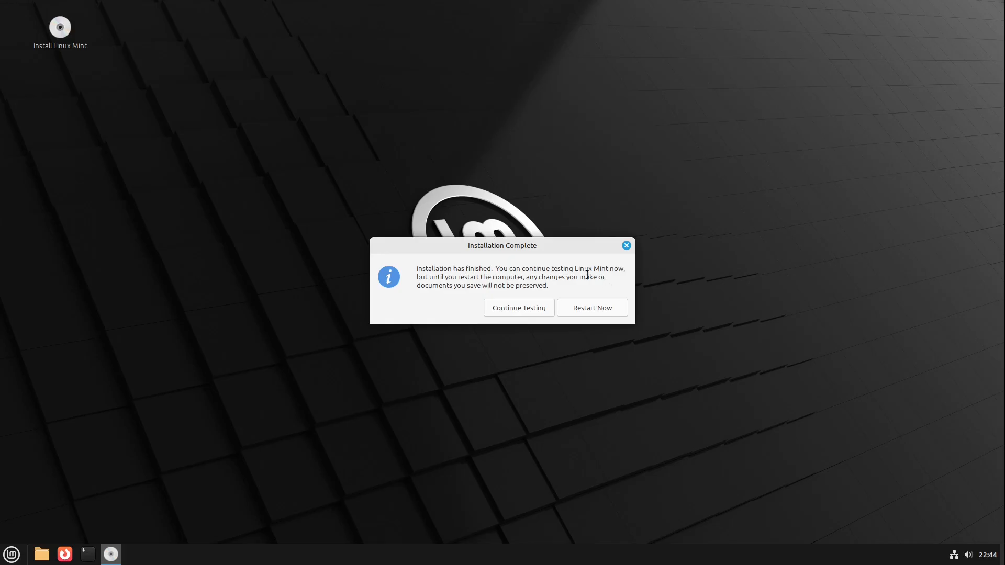
# Restart the computer from the completed installation and confirm that the installation medium is removed.
pyautogui.click(597, 308)
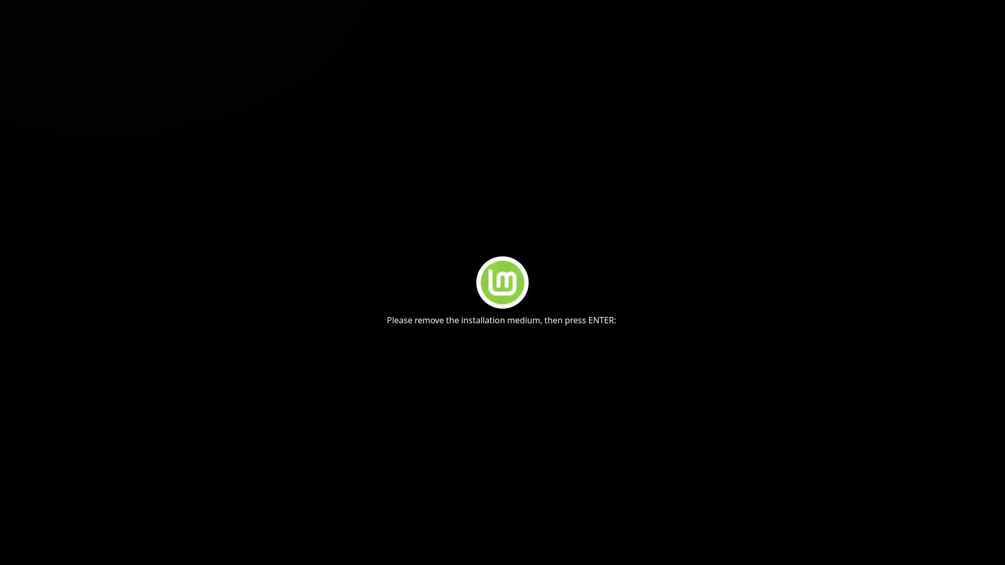
pyautogui.press('Return')
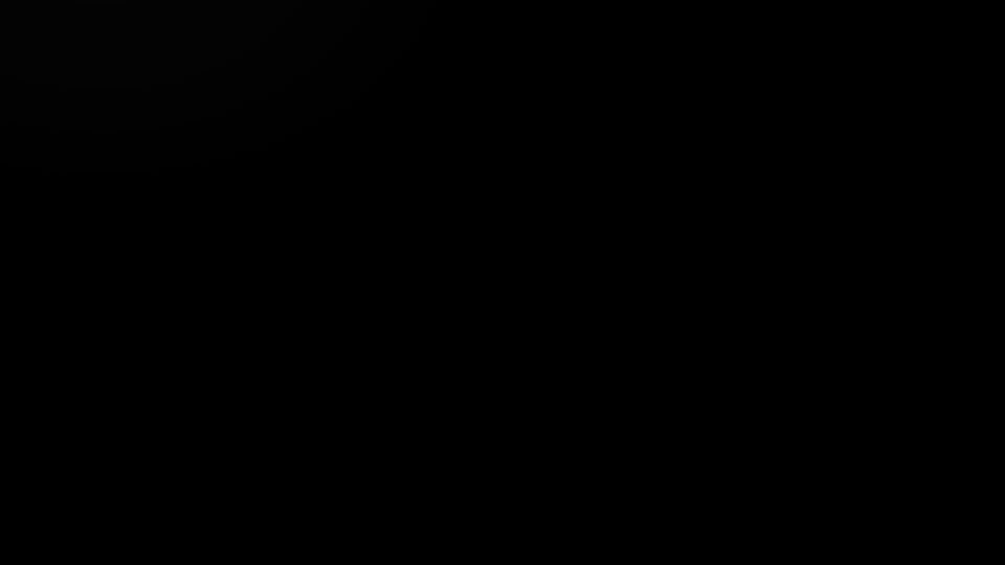
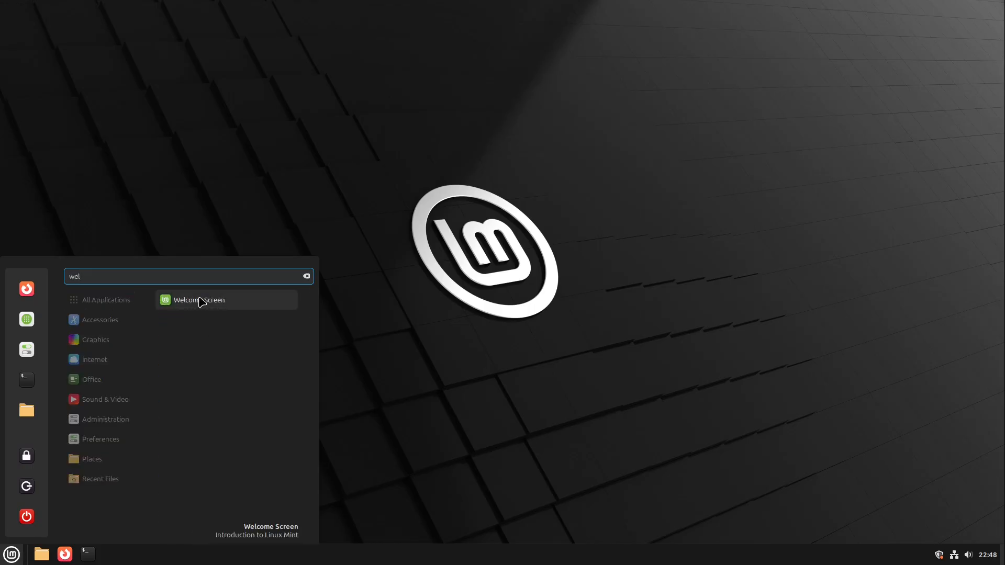
# Clear the application search, search for font, and open the Font Selection settings.
pyautogui.press('BackSpace')
pyautogui.press('BackSpace')
pyautogui.press('BackSpace')
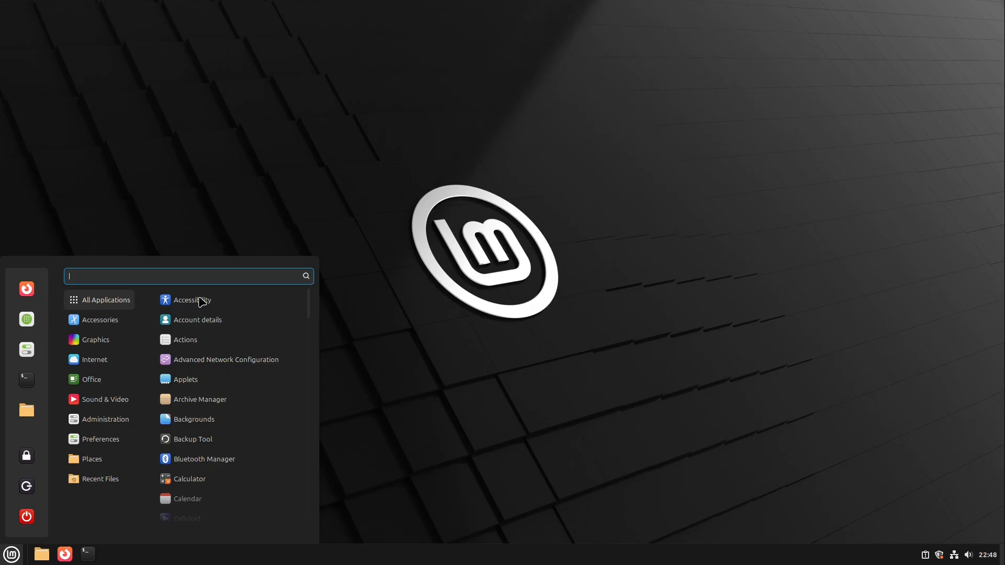
pyautogui.write('f')
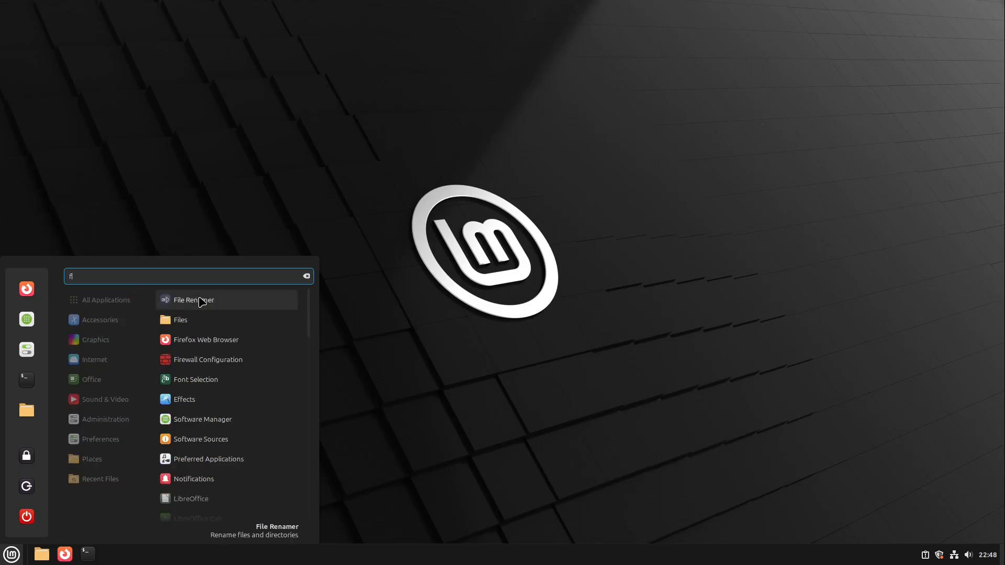
pyautogui.write('ont')
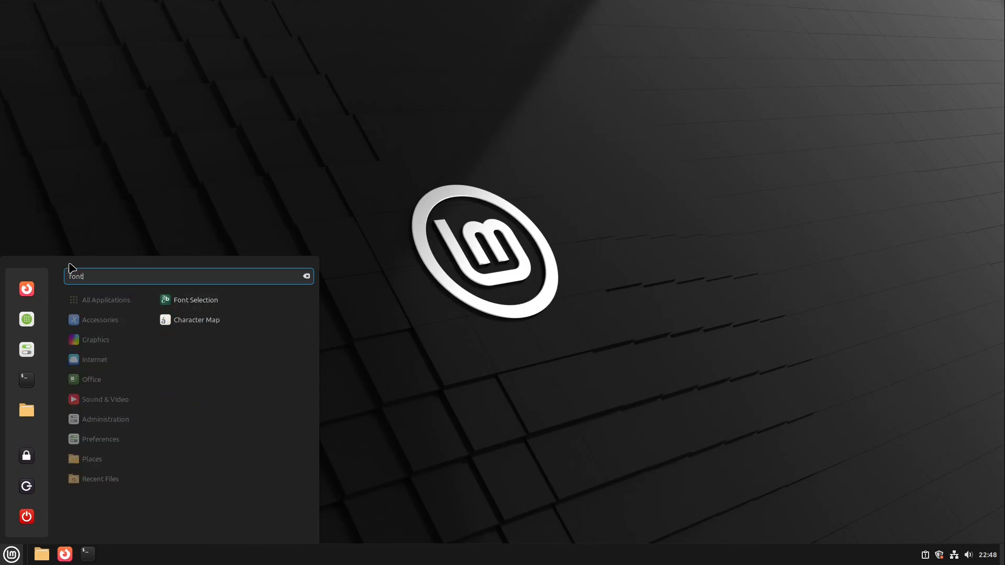
pyautogui.click(196, 299)
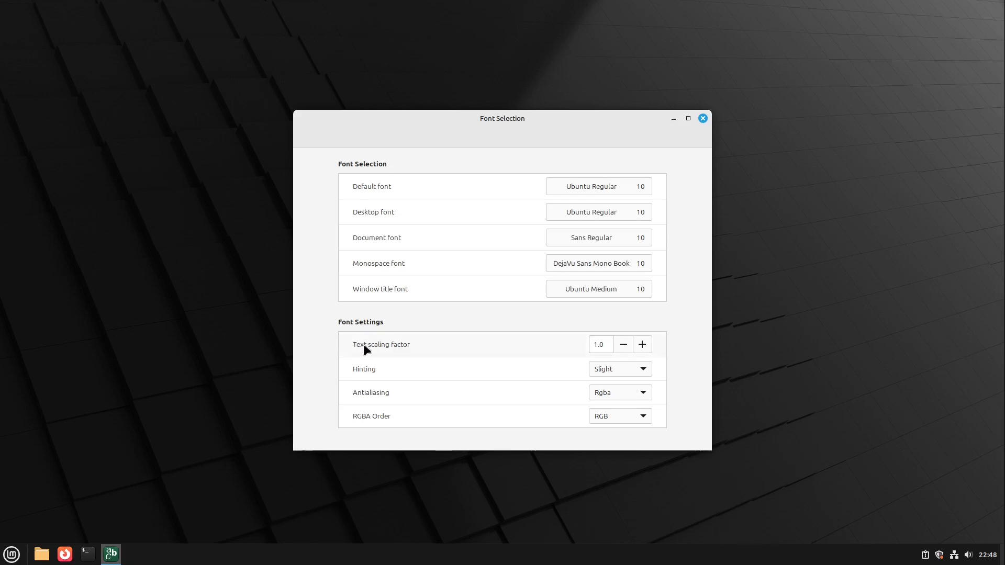
# Try different text scaling factors, settle on 1.1, and close the font settings.
pyautogui.click(643, 347)
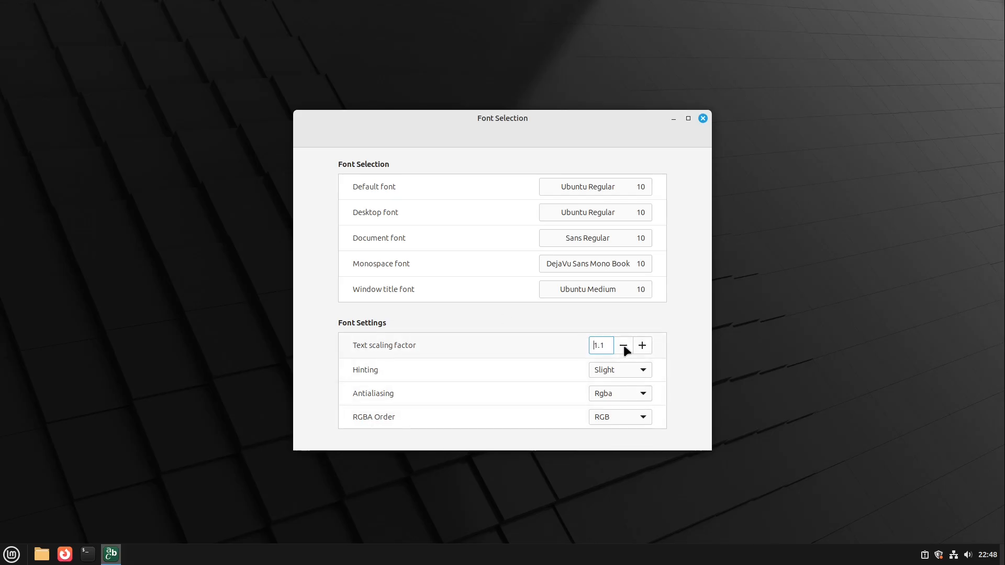
pyautogui.click(622, 346)
pyautogui.click(642, 347)
pyautogui.click(642, 347)
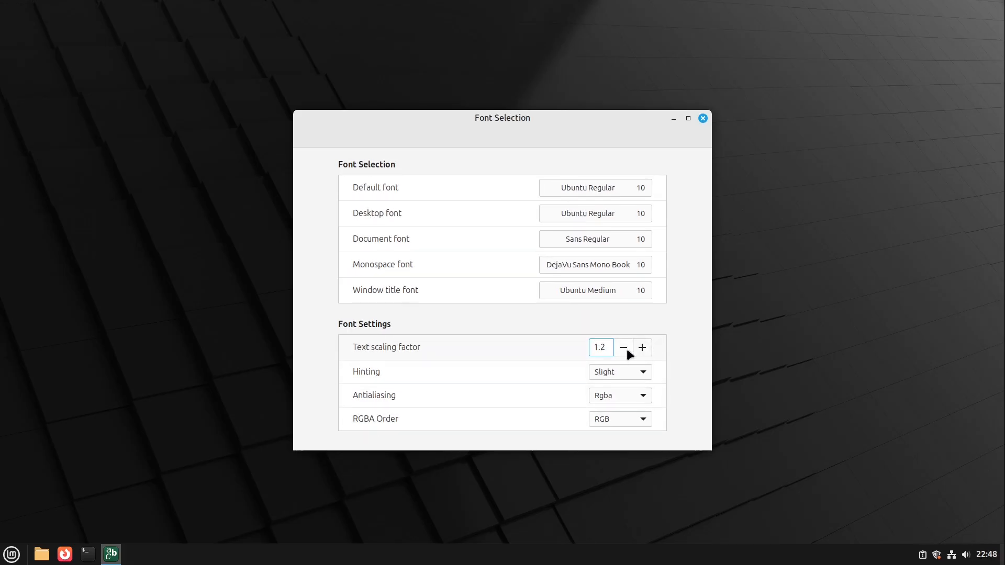
pyautogui.click(640, 348)
pyautogui.click(622, 347)
pyautogui.click(622, 347)
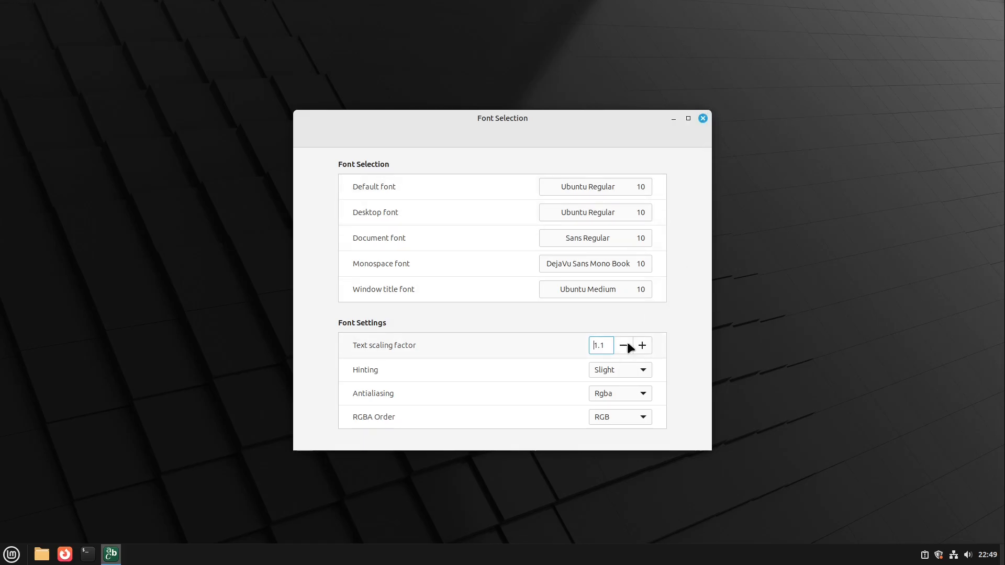
pyautogui.click(703, 119)
pyautogui.click(12, 554)
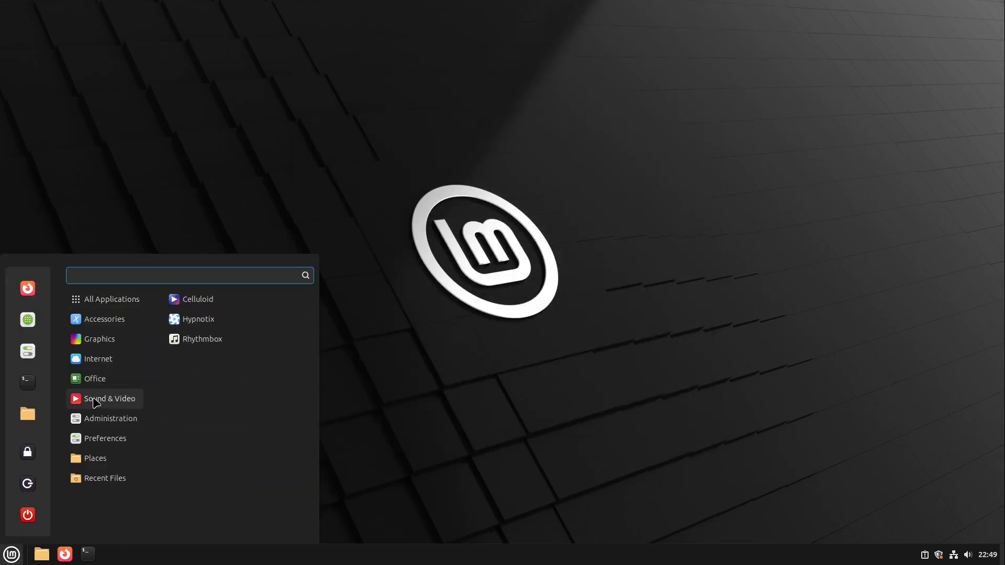
pyautogui.moveTo(107, 302)
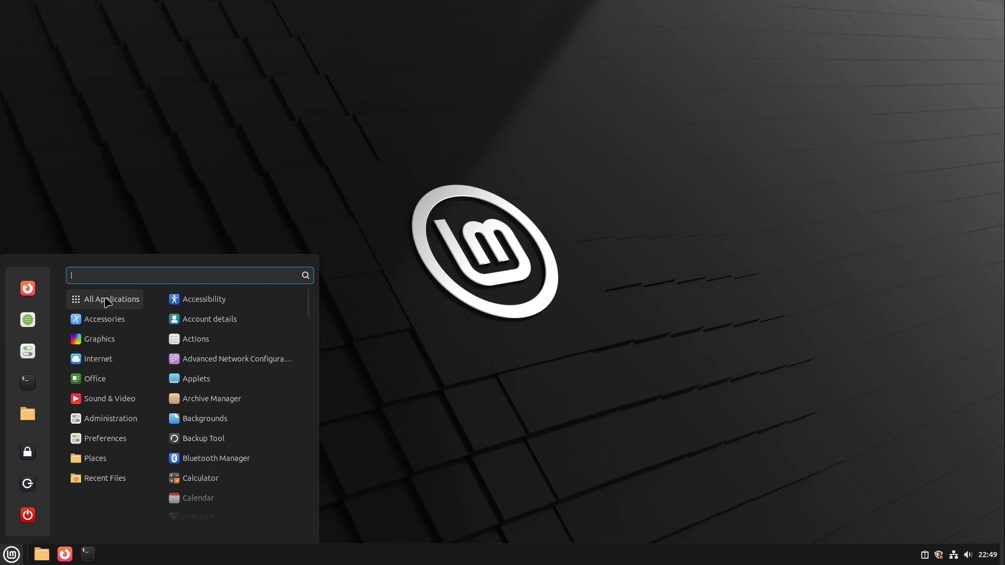
pyautogui.click(28, 288)
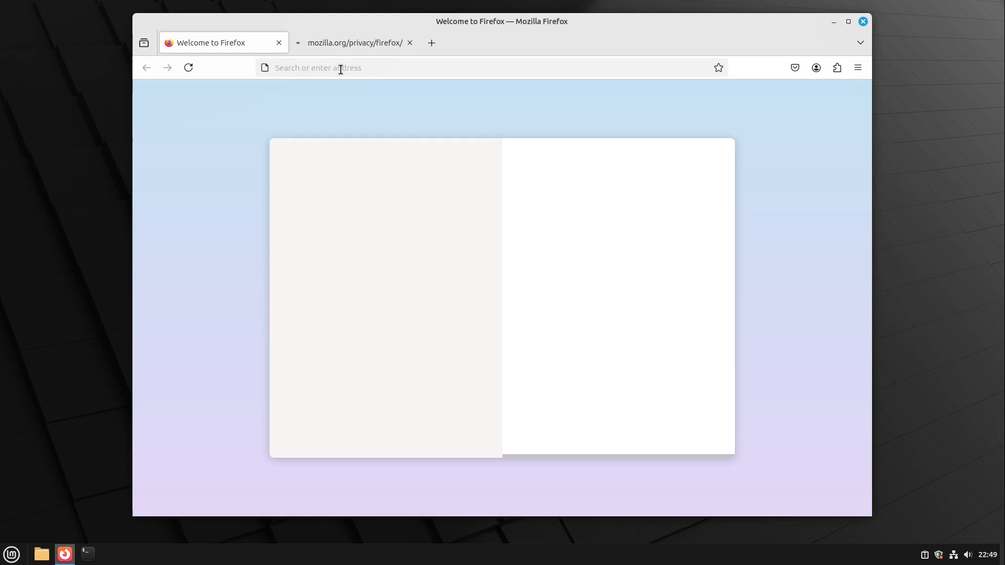
pyautogui.click(340, 69)
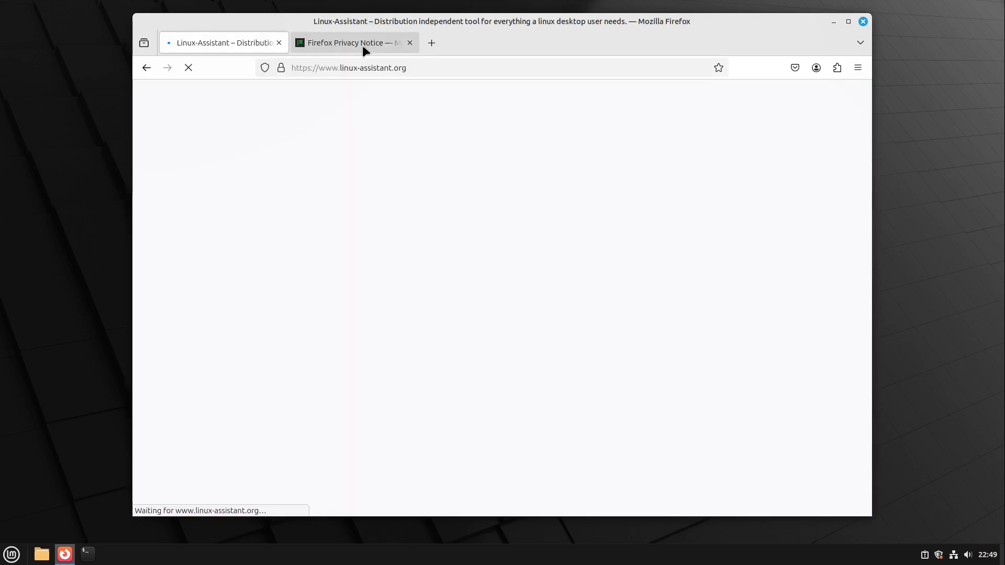
pyautogui.middleClick(362, 45)
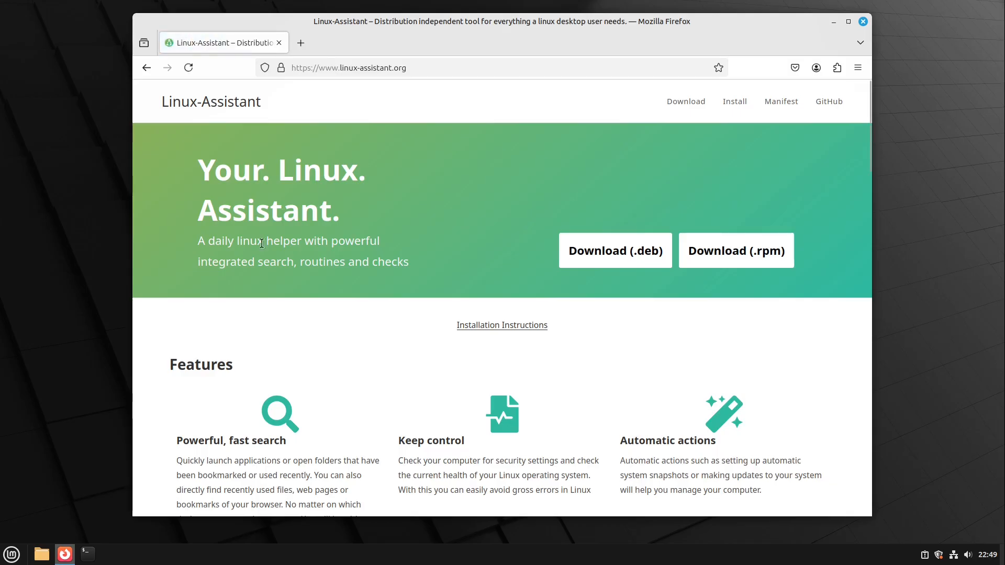
# Look over the Linux-Assistant page, download the .deb package, and open the downloaded linux-assistant.deb.
pyautogui.scroll(-5, 363, 265)
pyautogui.scroll(5, 364, 266)
pyautogui.click(601, 265)
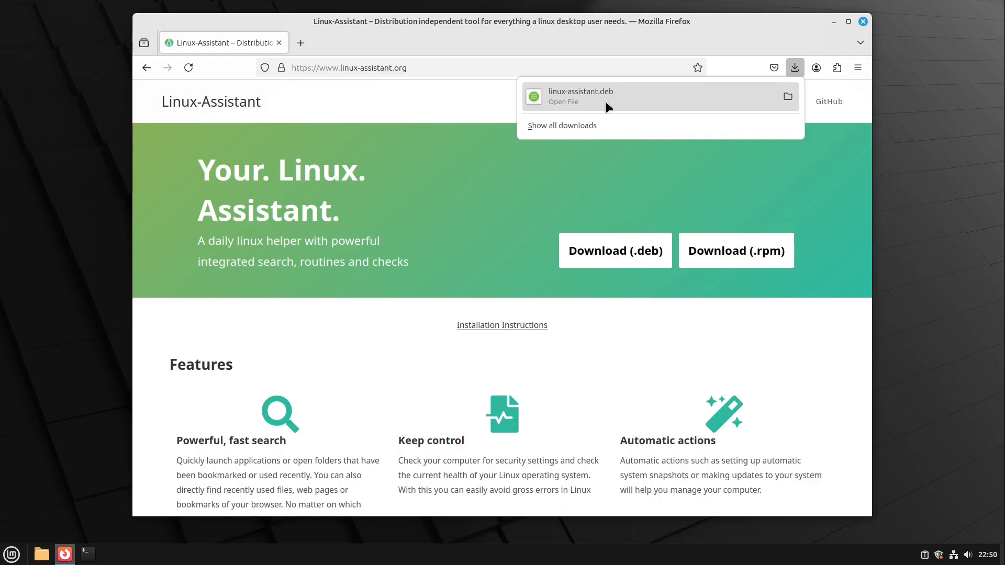
pyautogui.click(583, 91)
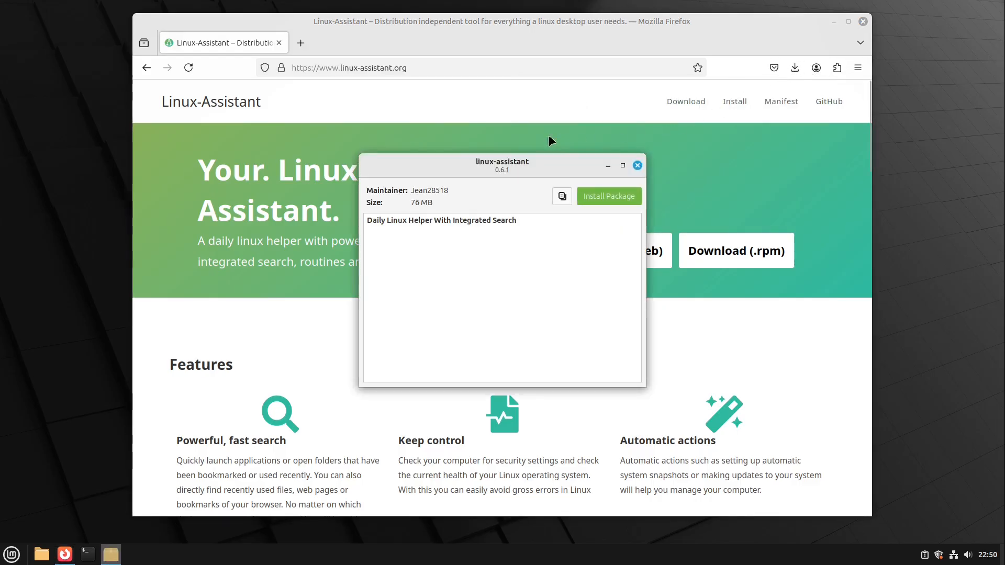
# Install the linux-assistant package, authenticating with the account password, and close the installer and the browser.
pyautogui.click(599, 196)
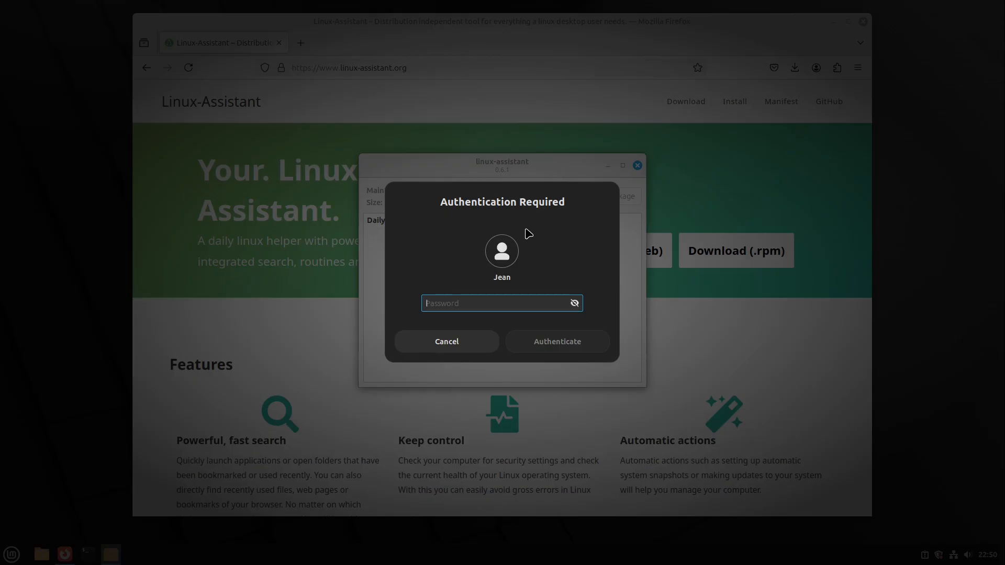
pyautogui.write('•••••••')
pyautogui.press('Return')
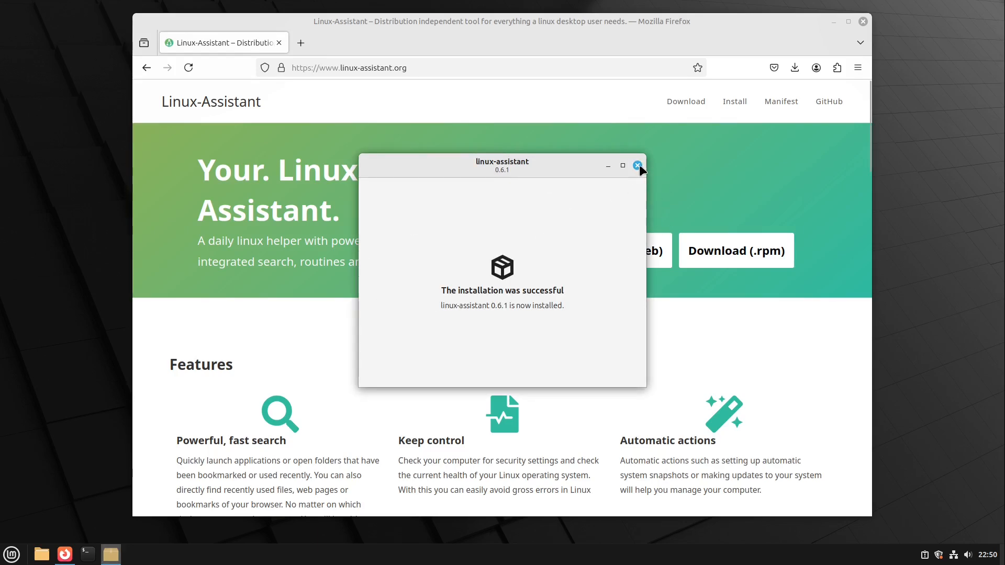
pyautogui.click(638, 165)
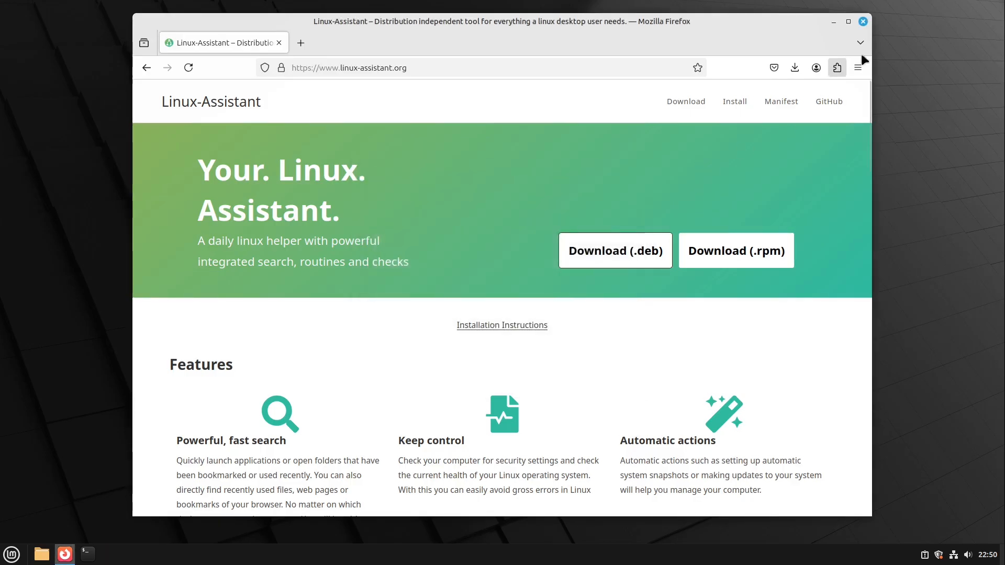
pyautogui.click(863, 23)
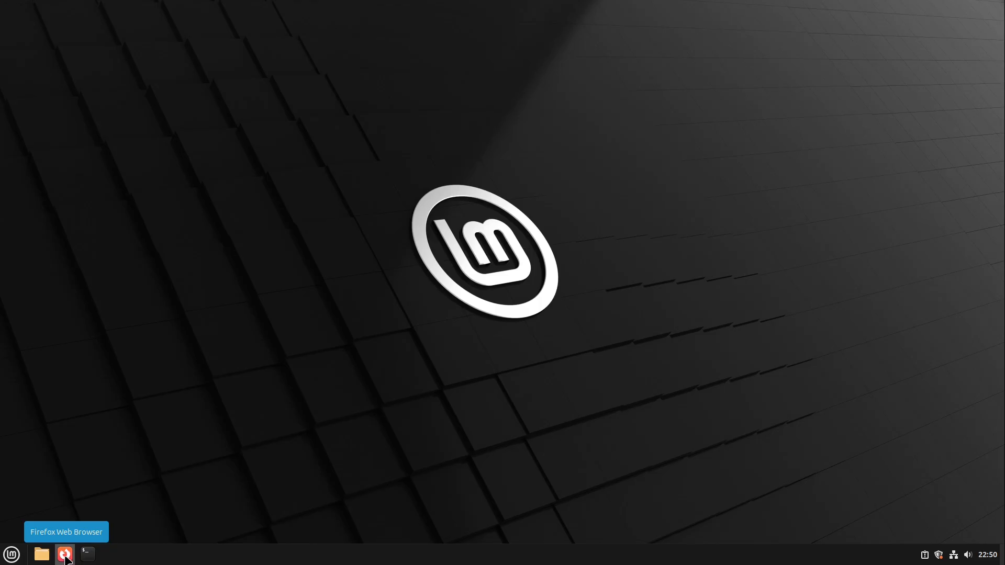
# Search the applications for Linux-Assistant, launch it, and complete its welcome and introduction pages.
pyautogui.click(12, 555)
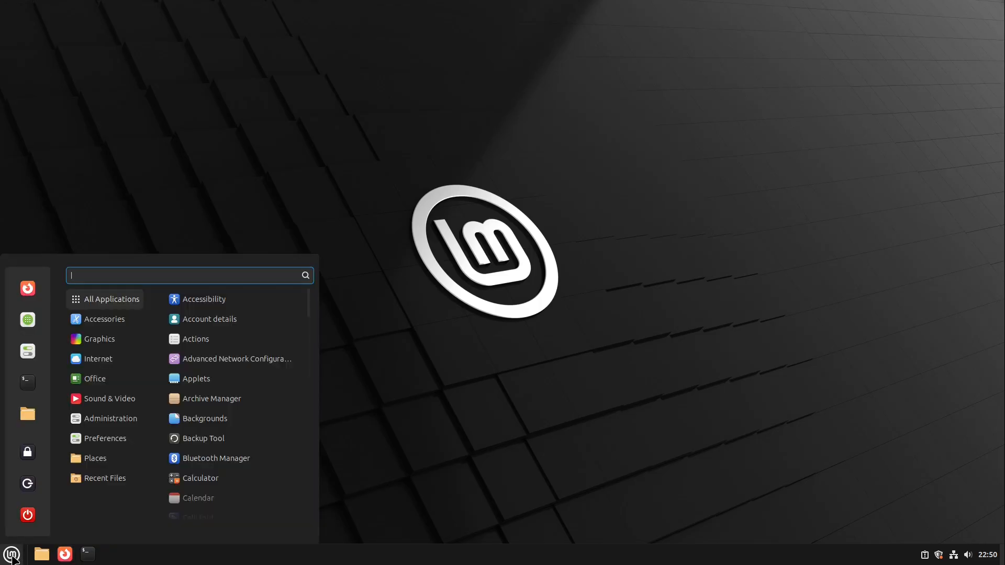
pyautogui.write('linu')
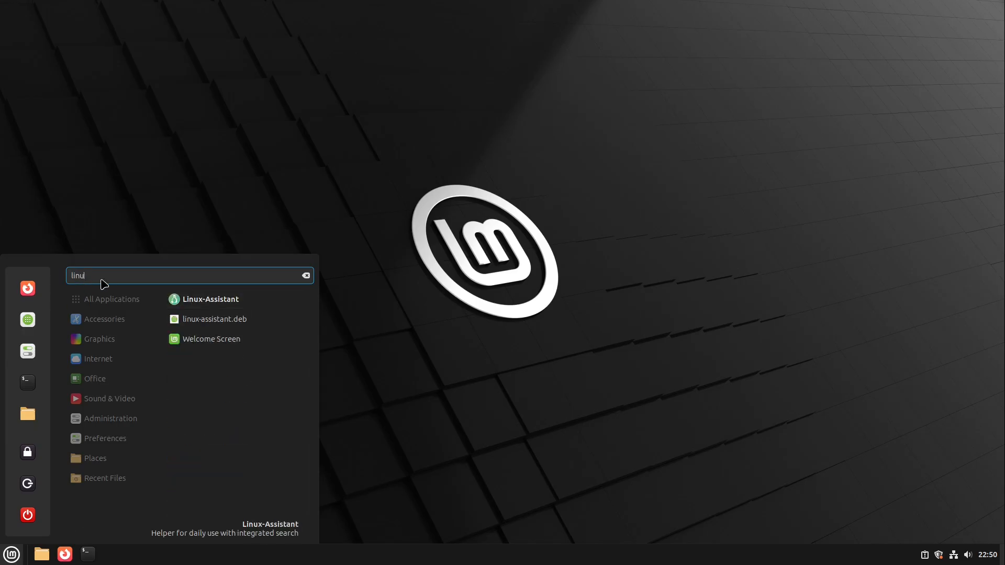
pyautogui.click(190, 307)
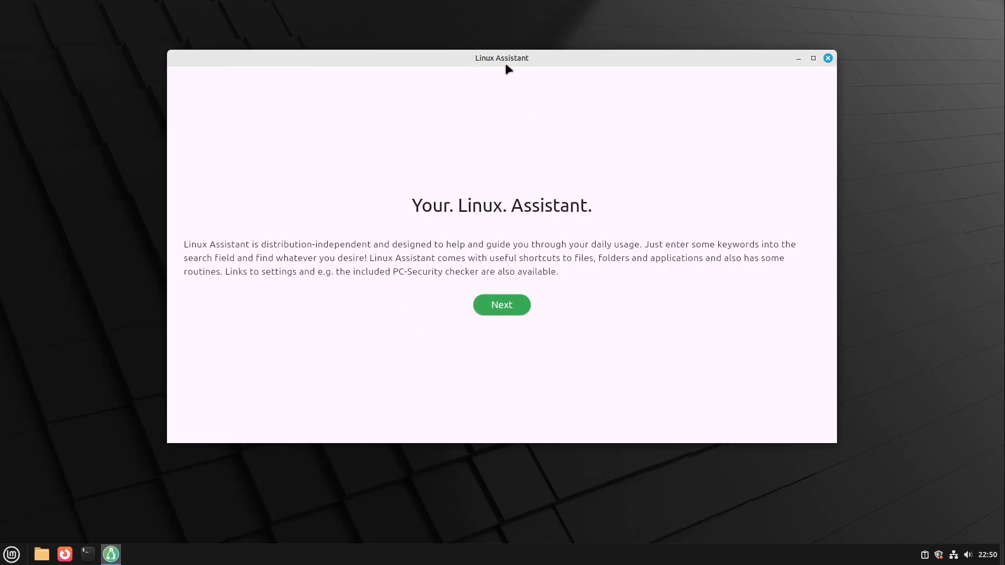
pyautogui.moveTo(506, 66); pyautogui.dragTo(501, 82)
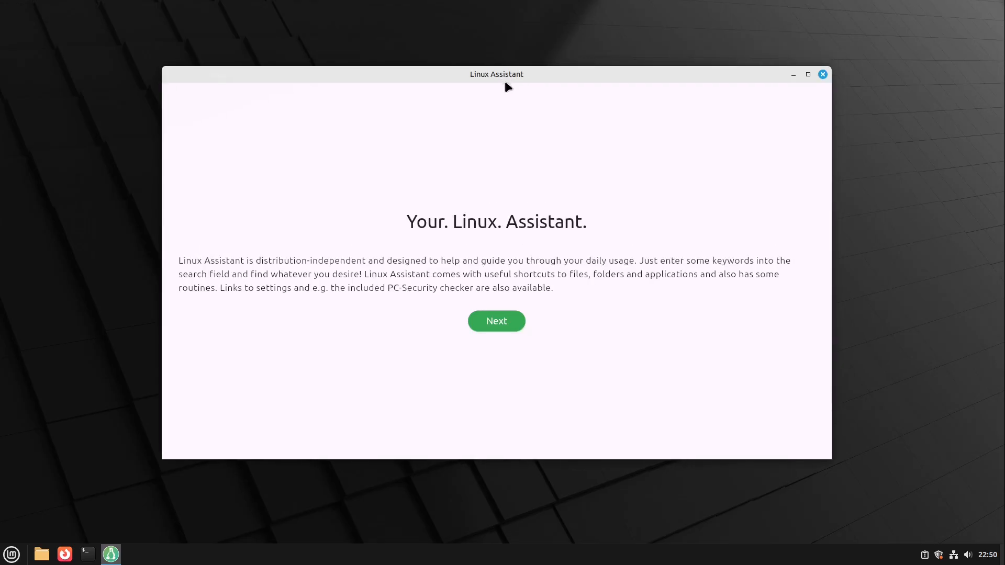
pyautogui.click(500, 324)
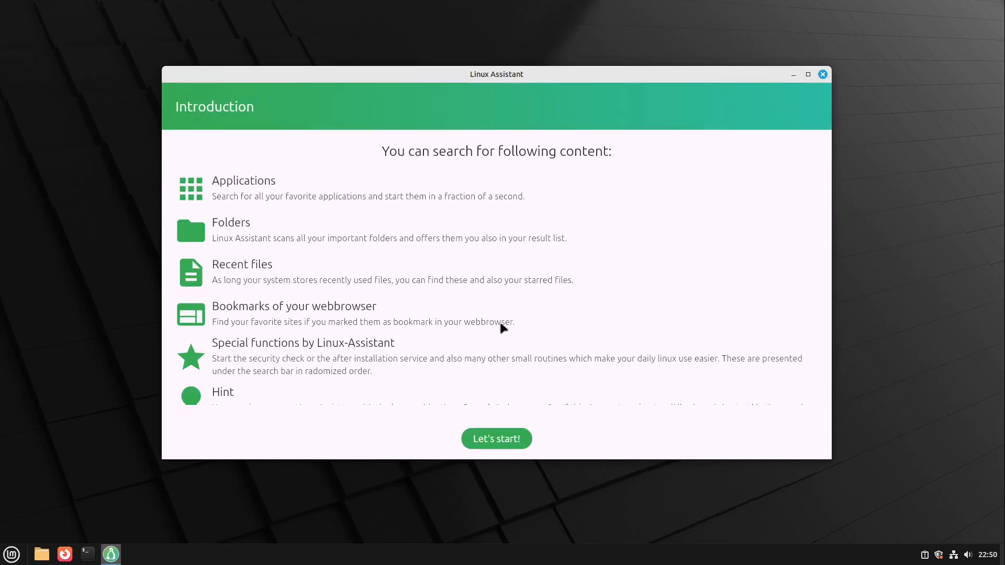
pyautogui.click(492, 442)
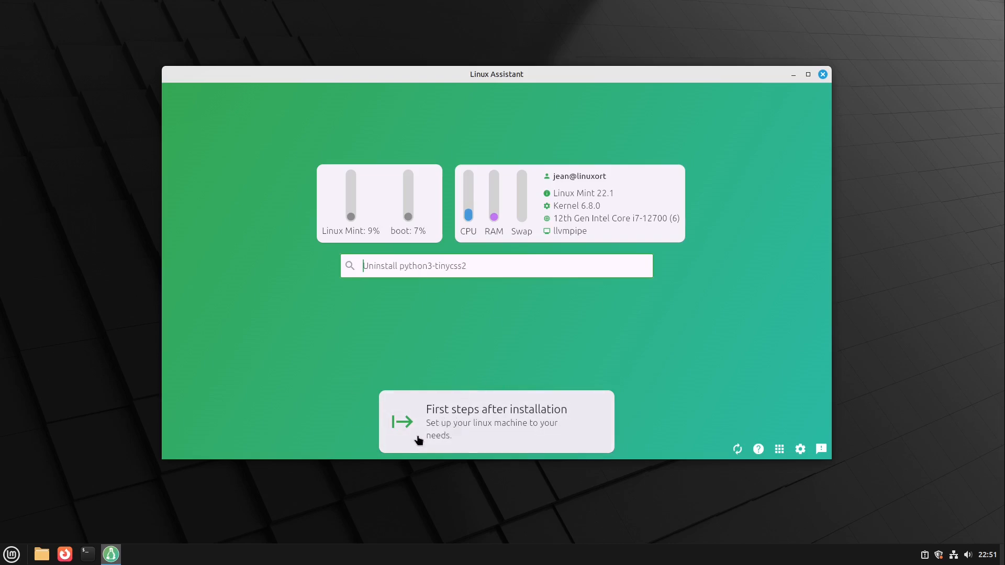
# Start the First steps after installation routine and add Chromium alongside Firefox in the browser selection.
pyautogui.click(463, 420)
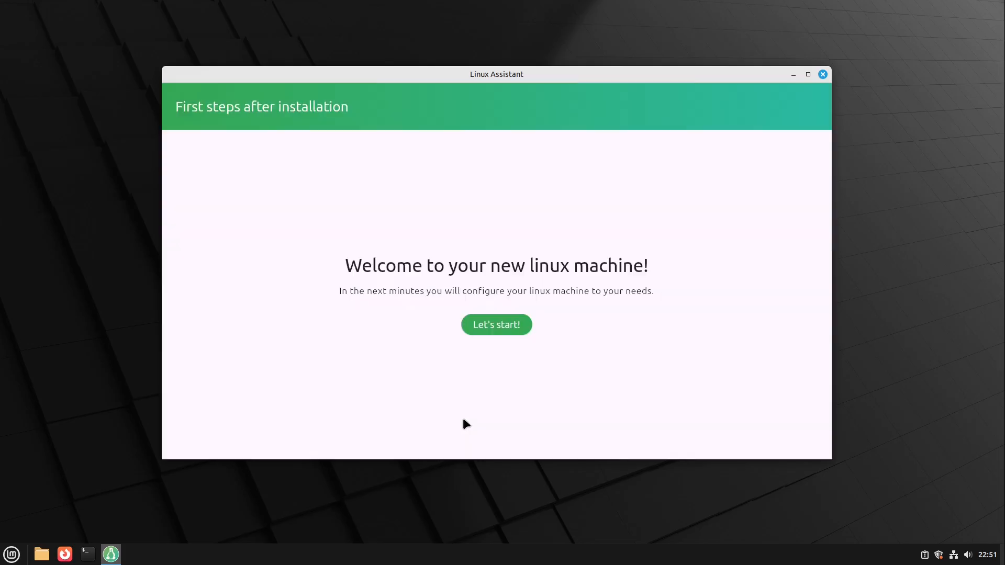
pyautogui.click(493, 327)
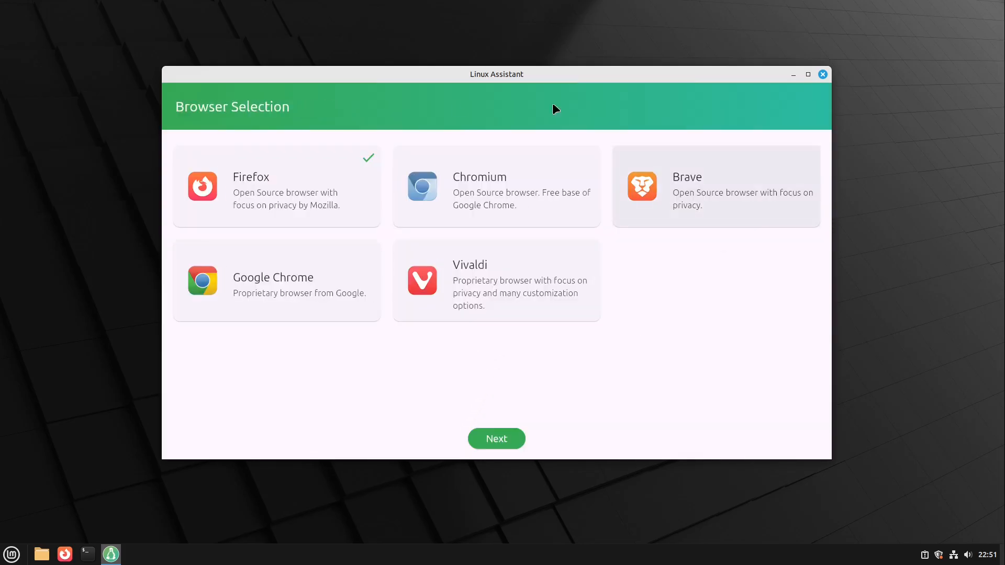
pyautogui.click(466, 184)
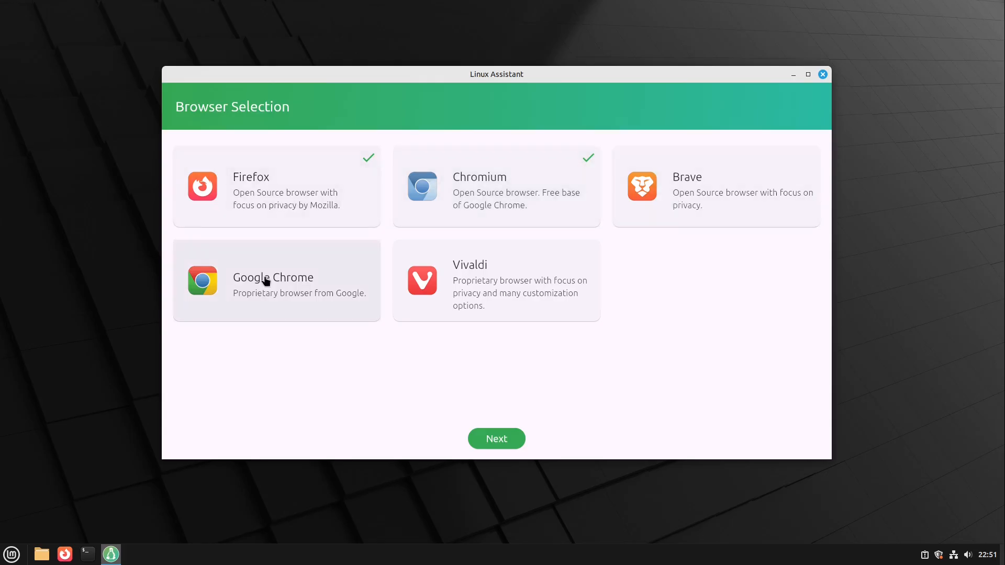
pyautogui.click(498, 439)
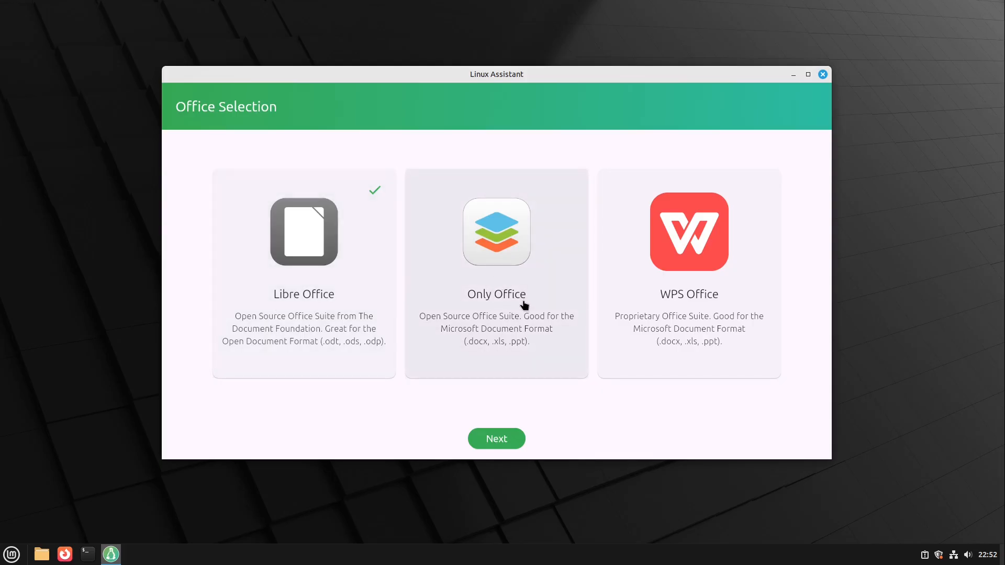
# Try adding Only Office but keep only Libre Office, and keep Thunderbird as the only communication software.
pyautogui.click(515, 275)
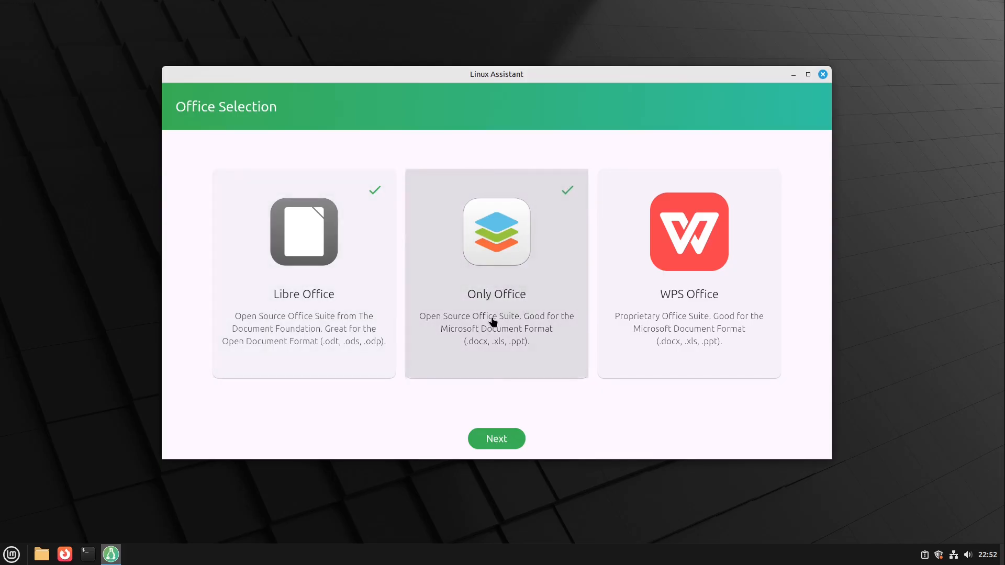
pyautogui.click(492, 322)
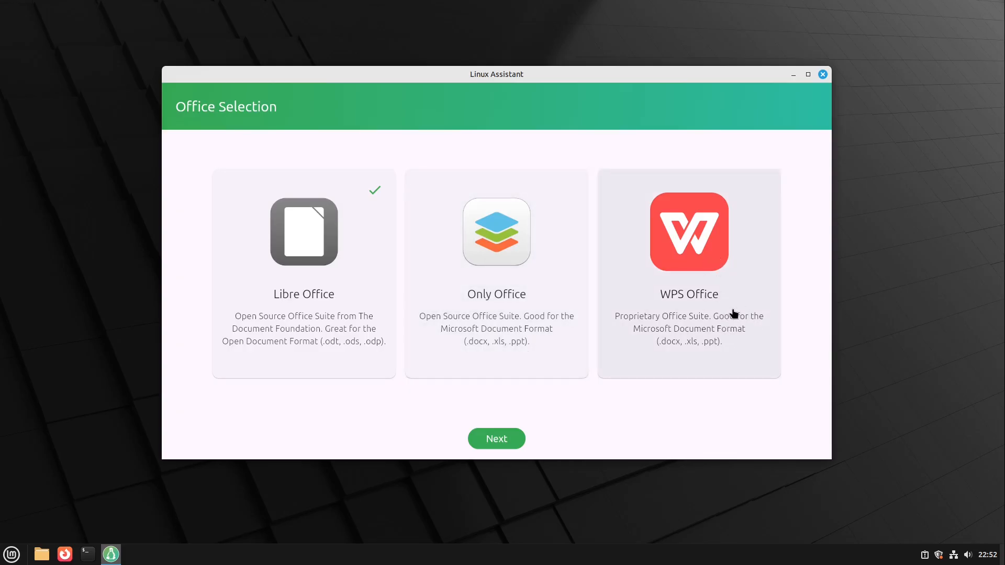
pyautogui.click(491, 443)
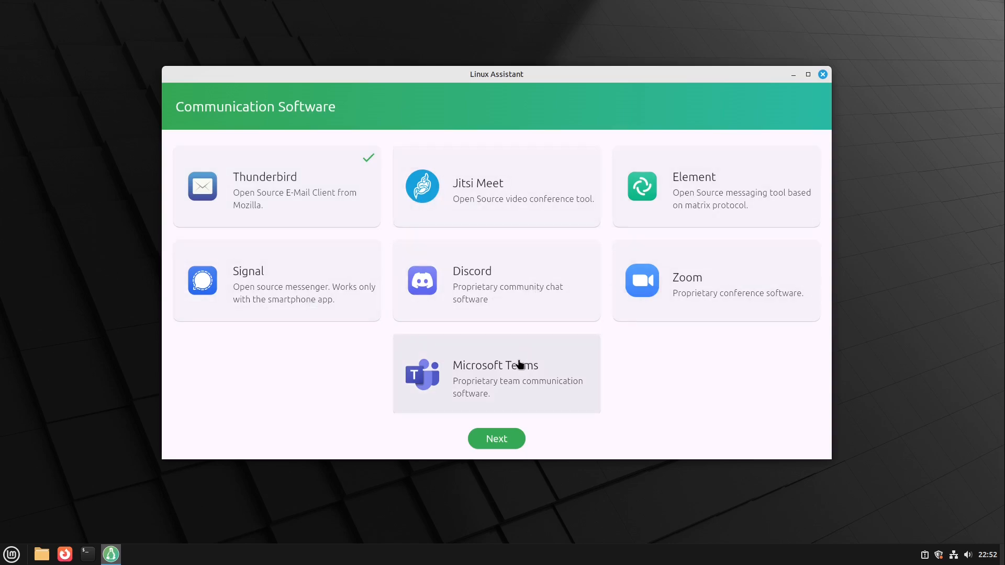
pyautogui.click(327, 192)
pyautogui.click(296, 189)
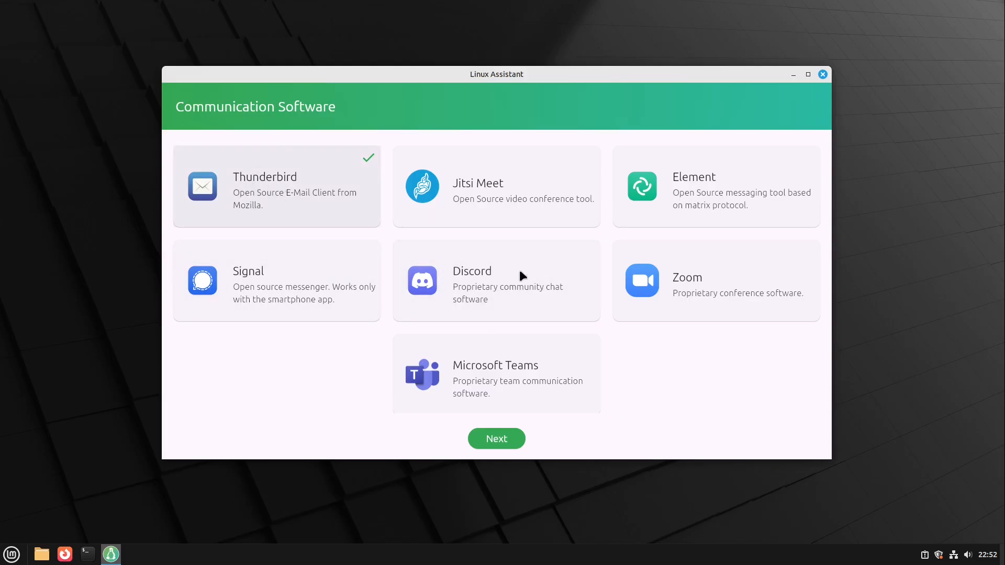
pyautogui.click(490, 444)
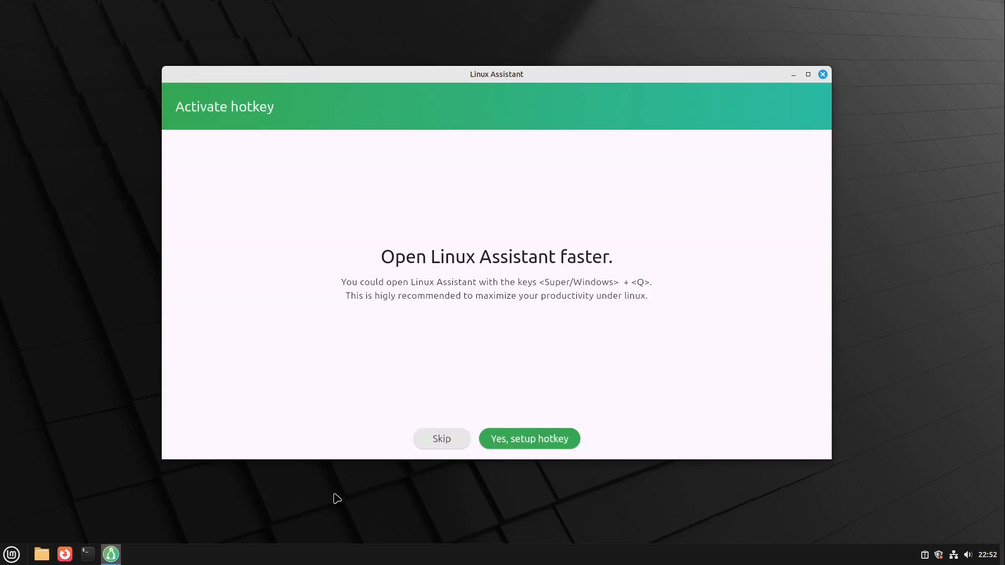
# Set up the hotkey for opening Linux Assistant and choose Automatic Configuration for Linux Mint.
pyautogui.click(536, 446)
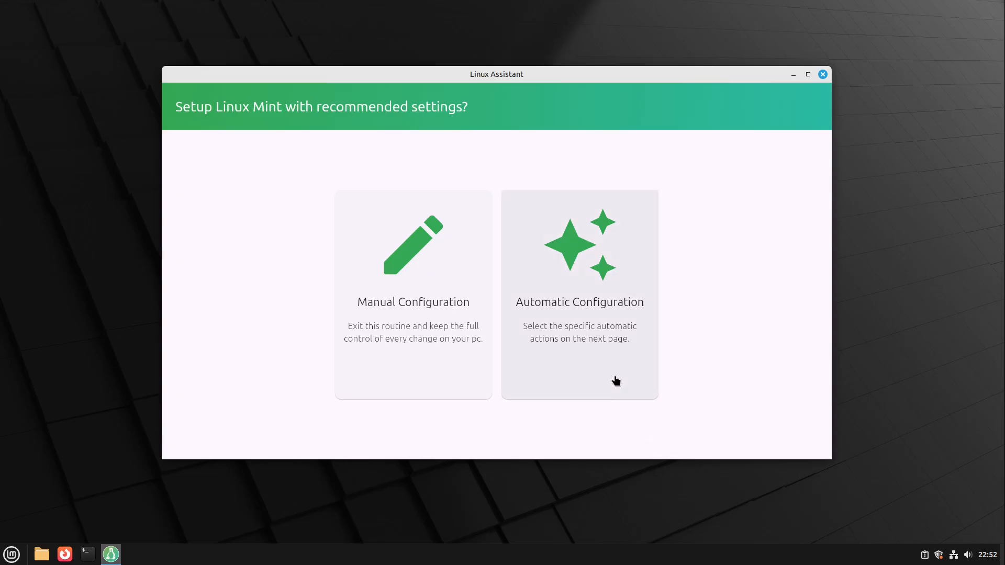
pyautogui.click(605, 323)
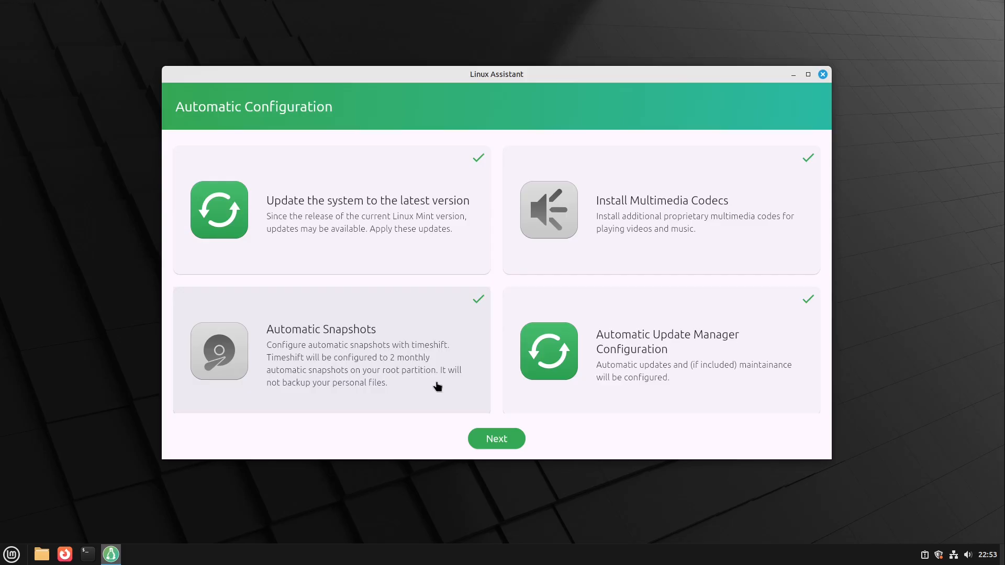
# Deselect Automatic Snapshots in the automatic configuration, start applying the setup, and authenticate with the account password.
pyautogui.click(339, 323)
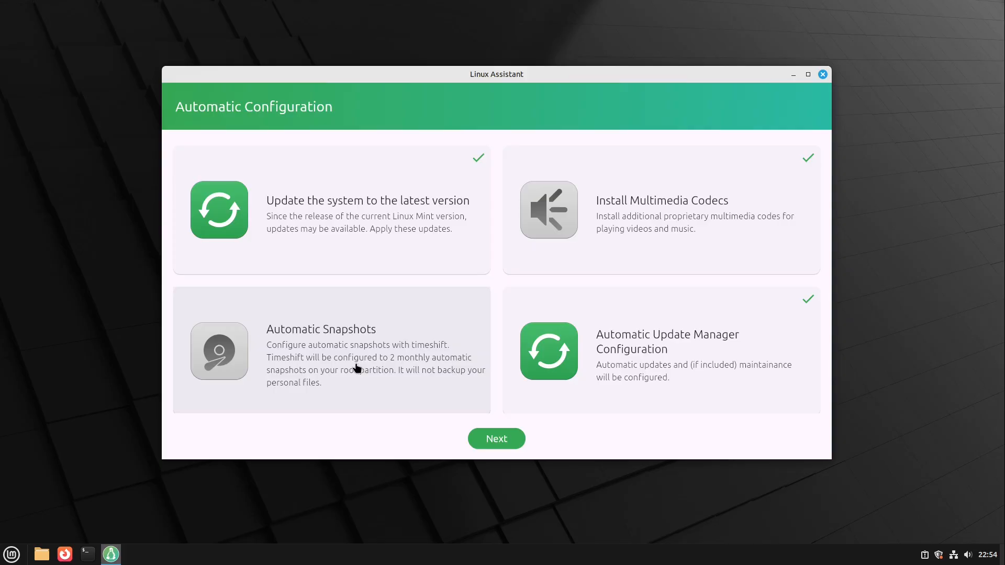
pyautogui.scroll(-1, 358, 367)
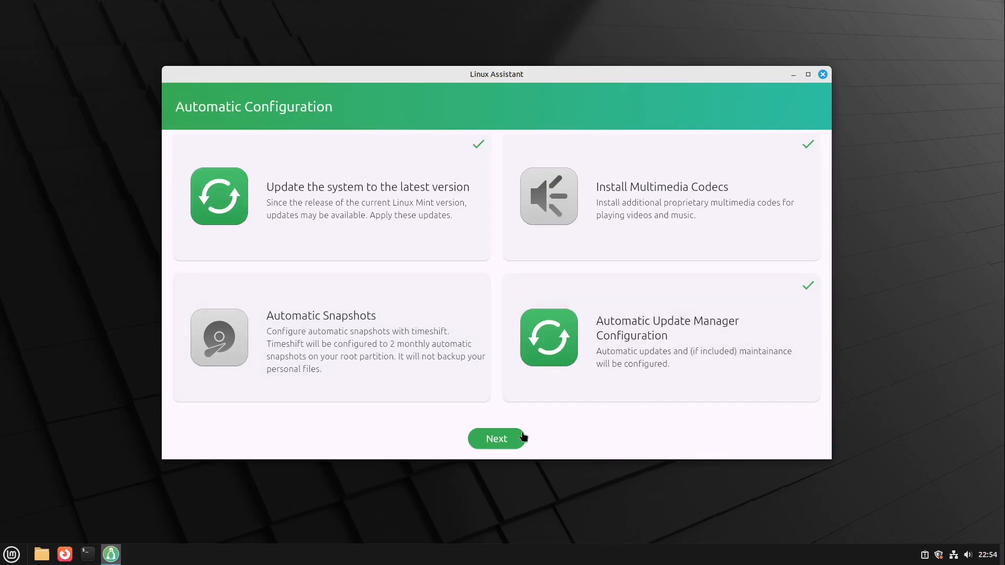
pyautogui.click(495, 441)
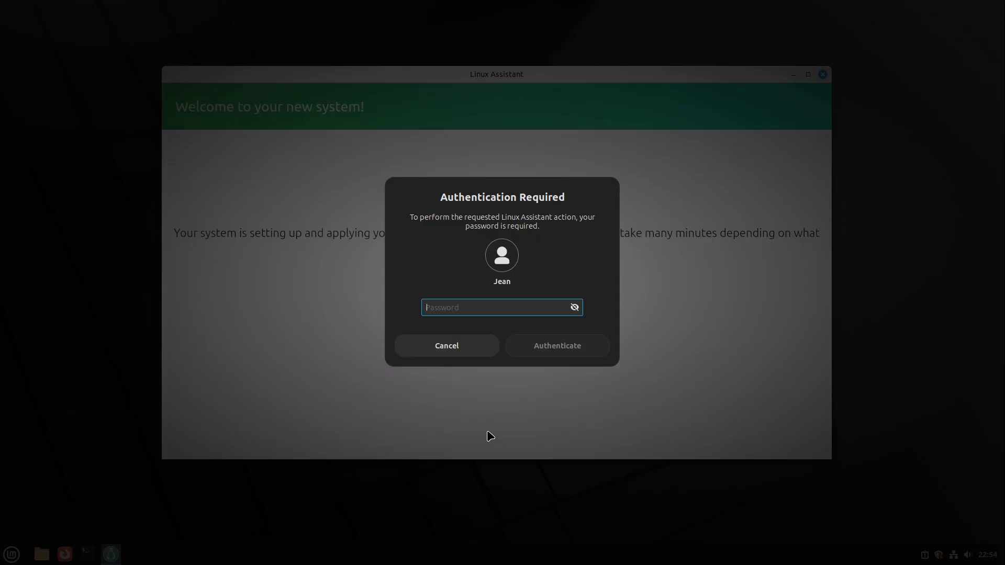
pyautogui.write('********')
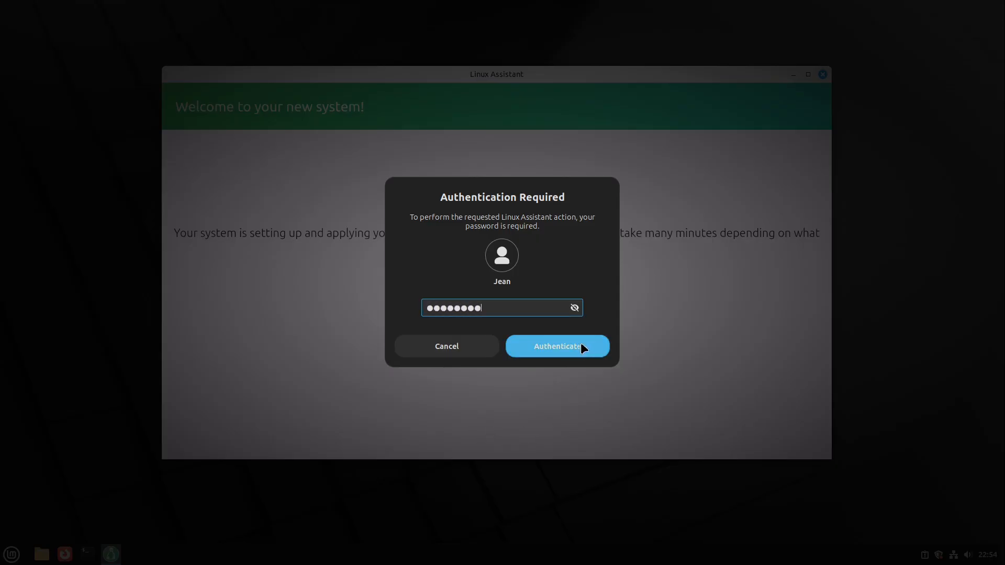
pyautogui.click(578, 352)
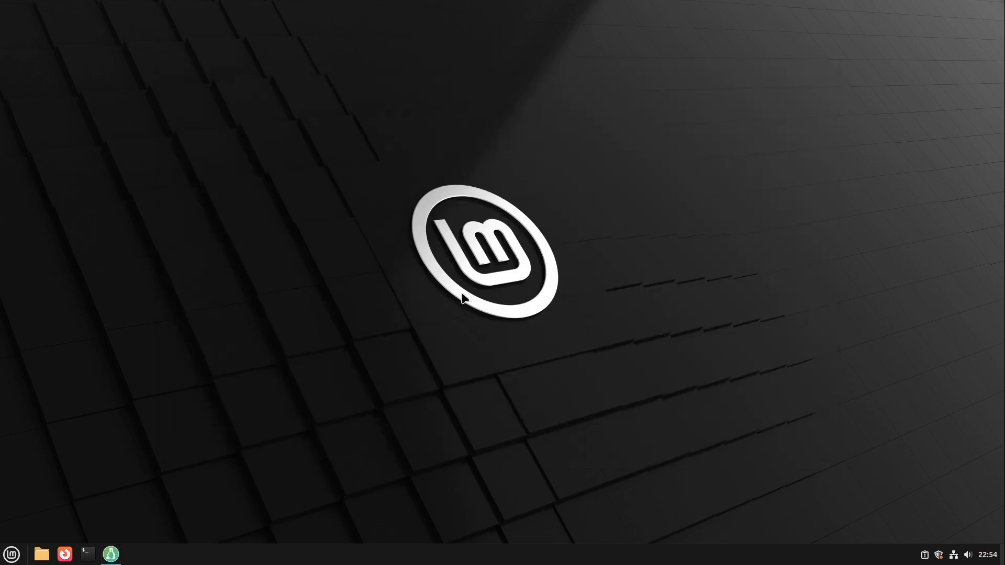
# Launch Chromium Web Browser from the Internet applications and create the default keyring with a blank password, accepting unencrypted storage.
pyautogui.click(11, 554)
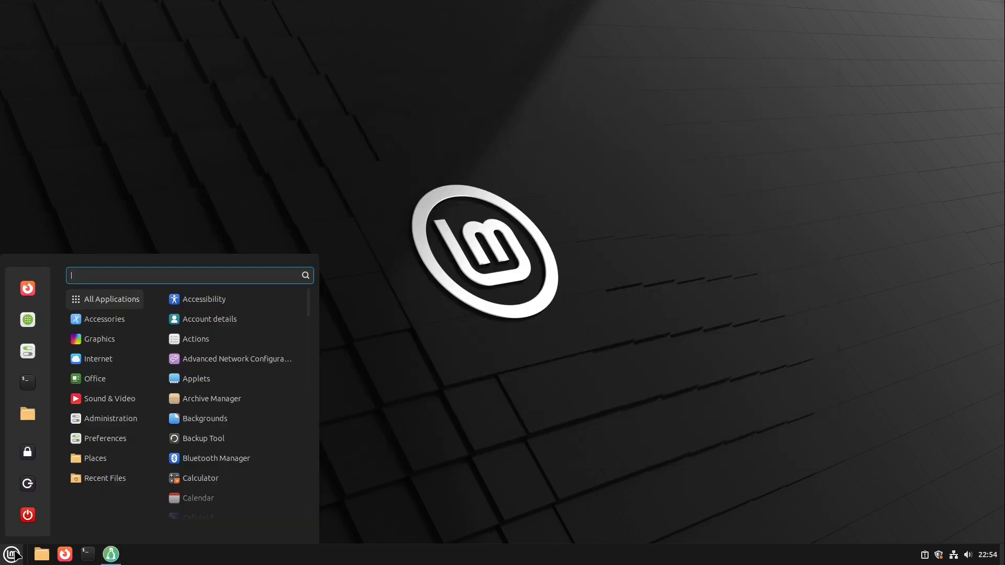
pyautogui.moveTo(97, 363)
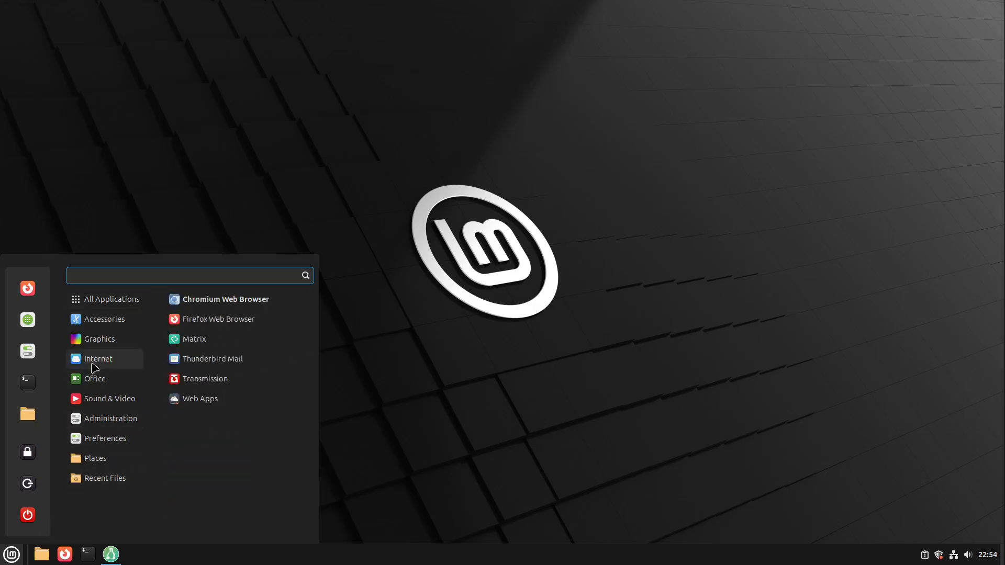
pyautogui.click(202, 300)
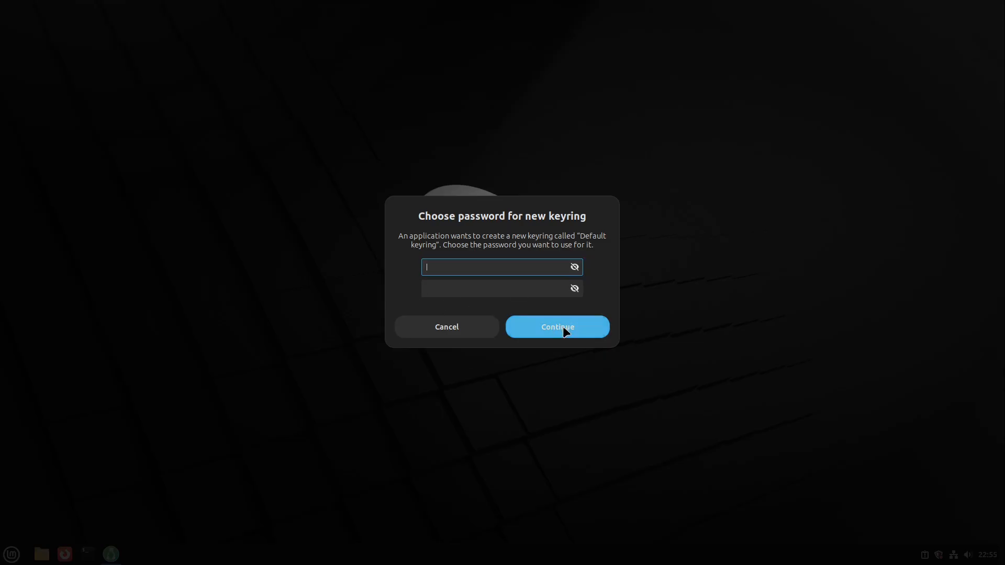
pyautogui.click(566, 331)
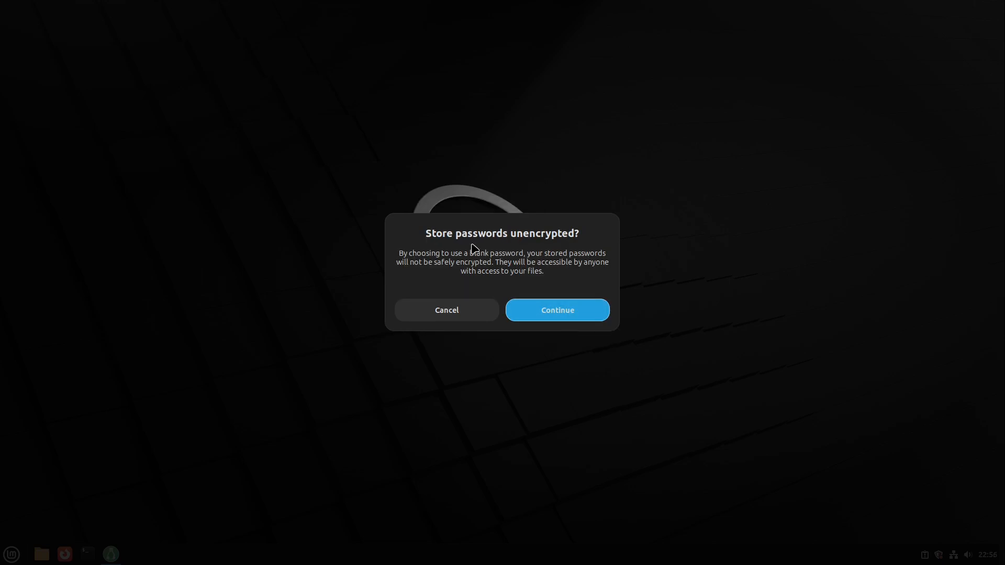
pyautogui.click(533, 308)
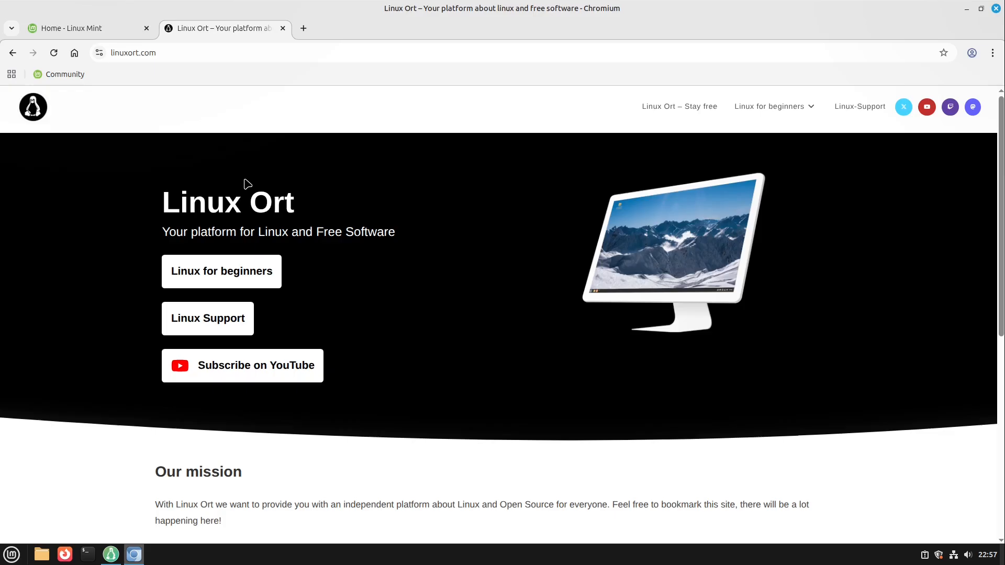
# Check the progress of the Linux Assistant system setup and minimize its window again.
pyautogui.click(111, 553)
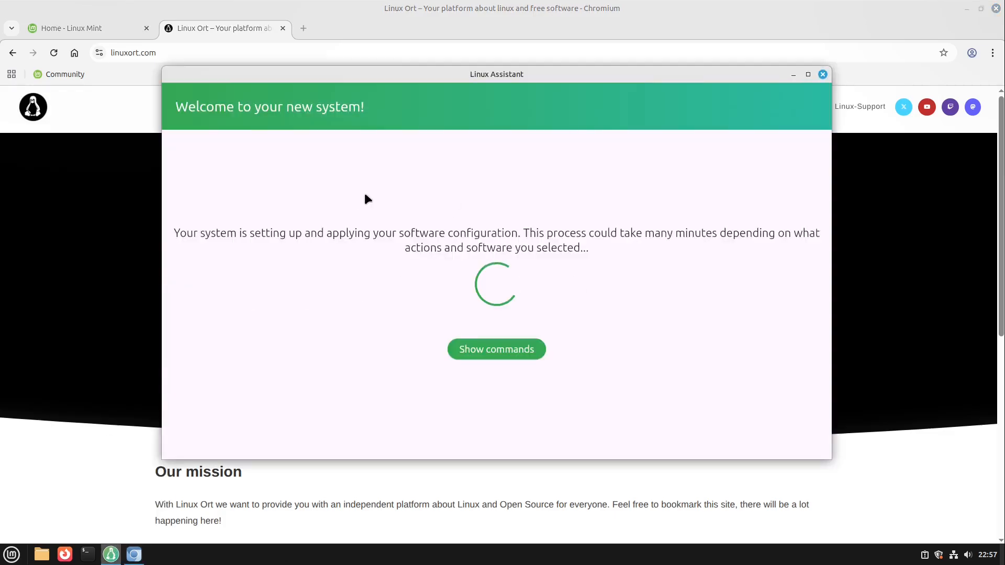
pyautogui.click(794, 74)
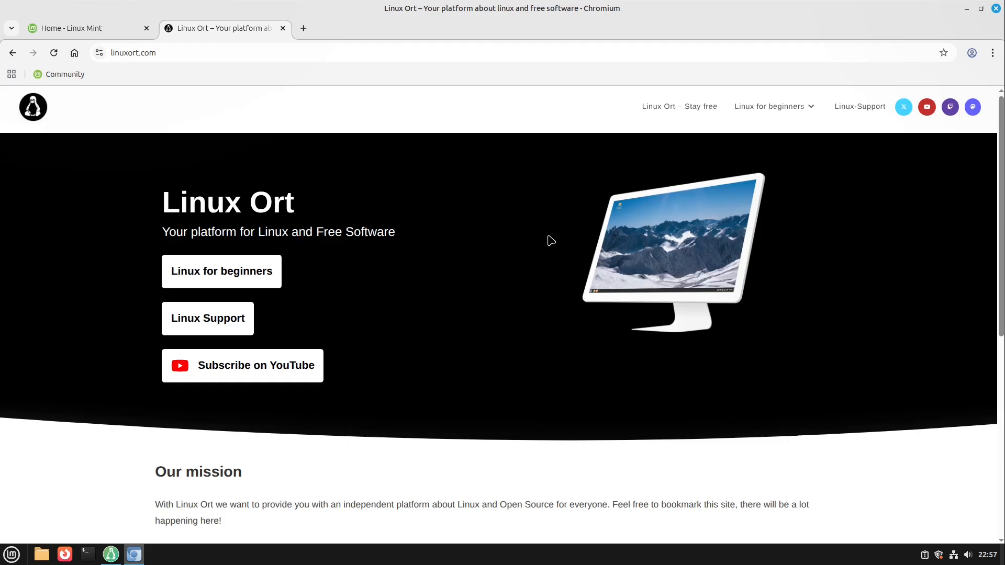